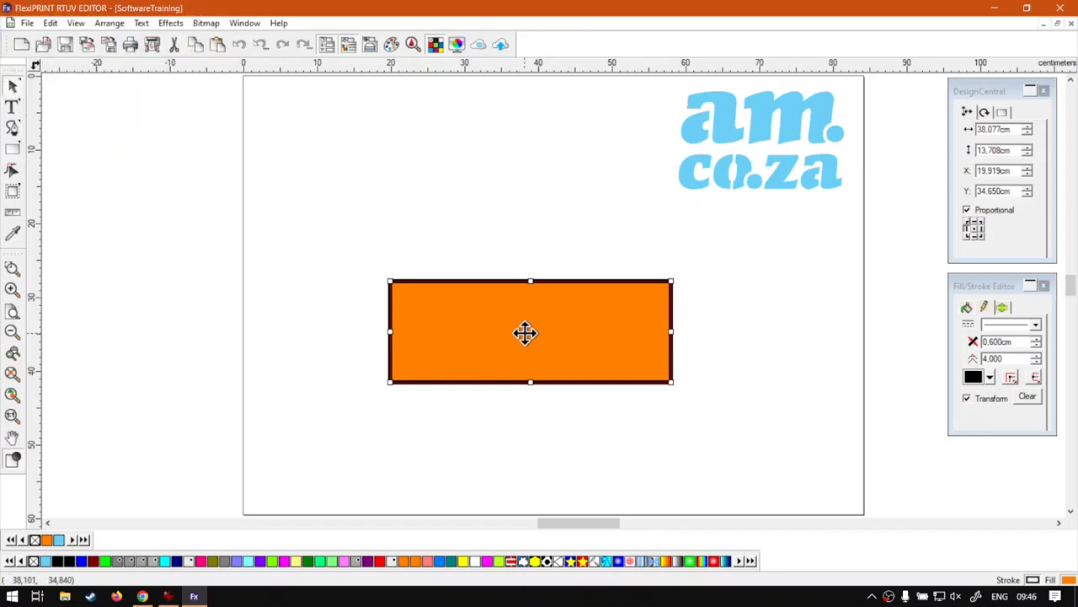
Scale the orange rectangle up to about 49 × 17.6 cm, shift it right, and start rotating it.
drag(391, 382, 309, 406)
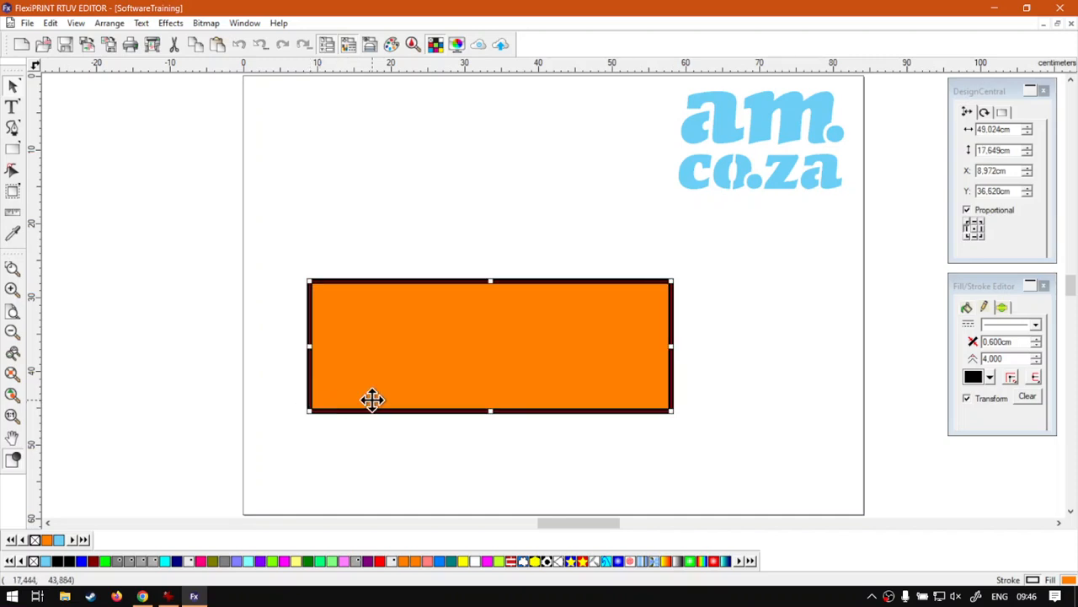
drag(517, 365, 575, 362)
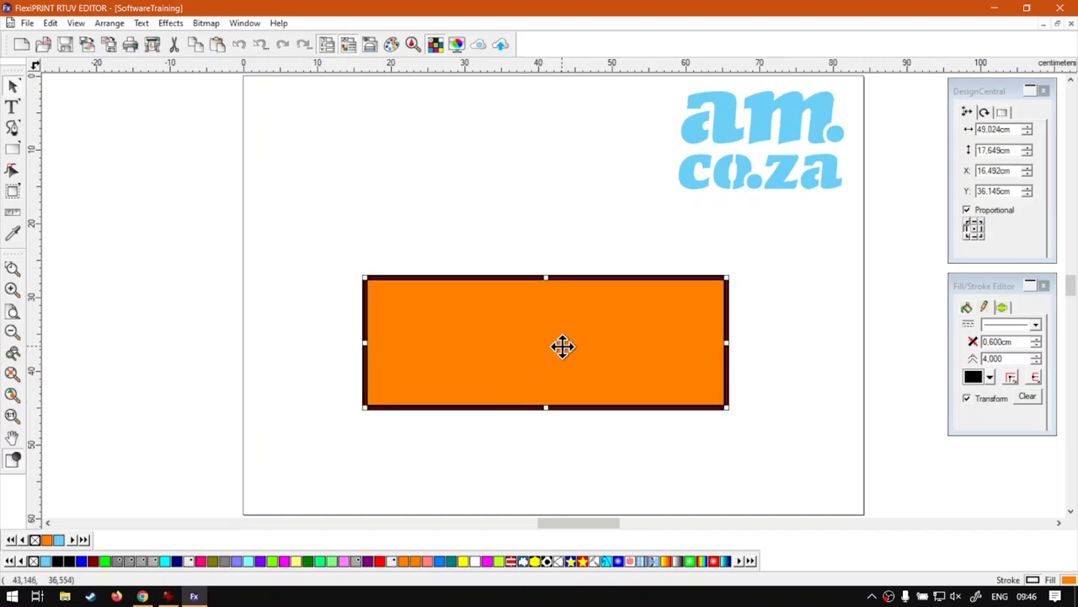
click(562, 345)
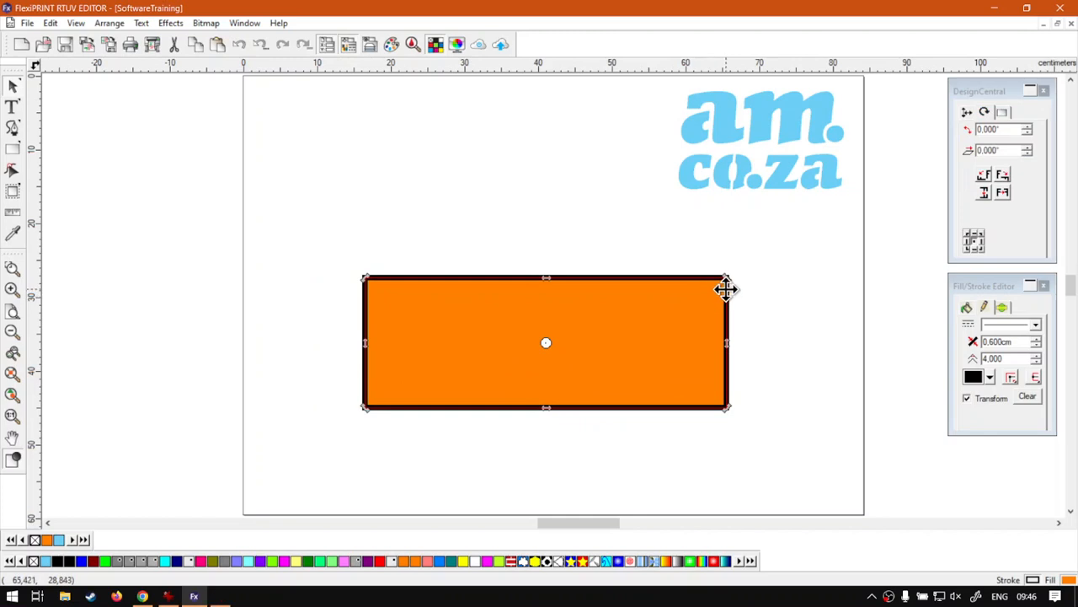
mouse_move(727, 289)
mouse_down()
mouse_move(727, 277)
mouse_move(532, 284)
mouse_move(751, 299)
mouse_move(690, 292)
mouse_move(730, 282)
mouse_move(716, 291)
mouse_move(724, 275)
mouse_move(710, 295)
mouse_move(727, 277)
mouse_move(713, 347)
mouse_move(728, 407)
mouse_move(743, 306)
mouse_move(726, 277)
mouse_move(722, 441)
mouse_move(727, 404)
mouse_move(734, 419)
mouse_move(727, 404)
mouse_move(496, 424)
mouse_move(393, 412)
mouse_move(371, 284)
mouse_move(630, 271)
mouse_move(729, 325)
mouse_move(734, 361)
mouse_move(723, 274)
mouse_up()
Rotate the rectangle to about 90° so it stands upright, then move it fully onto the page.
key(super+Escape)
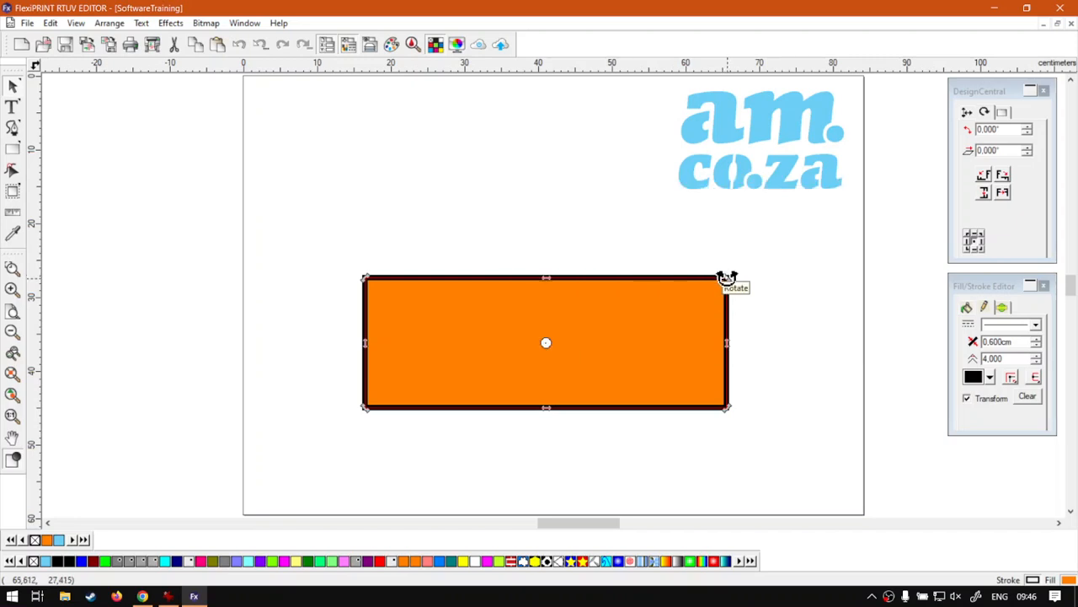
drag(726, 276, 490, 189)
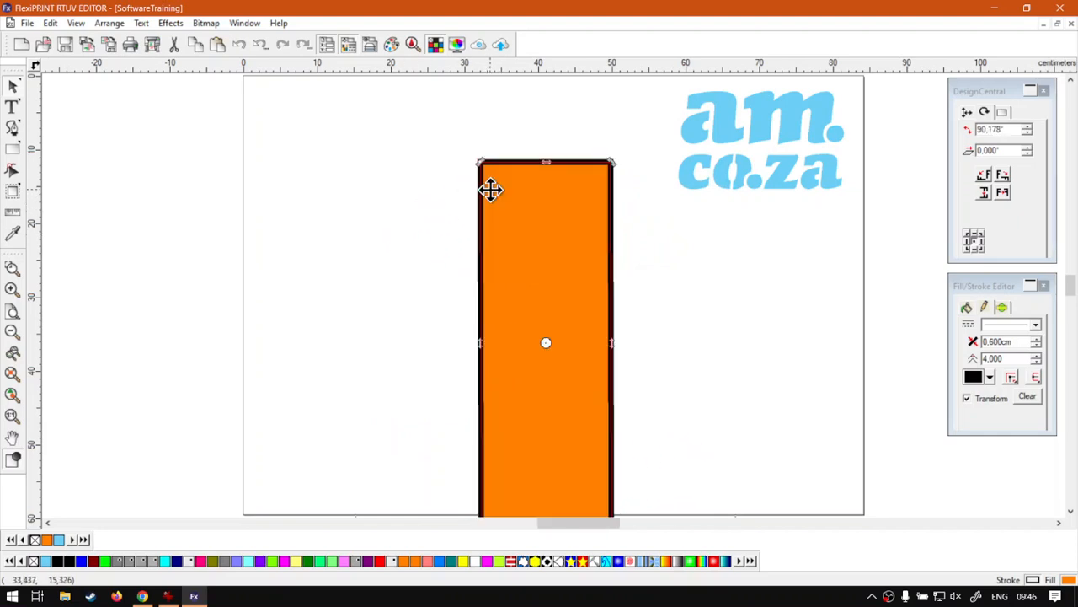
drag(585, 280, 518, 231)
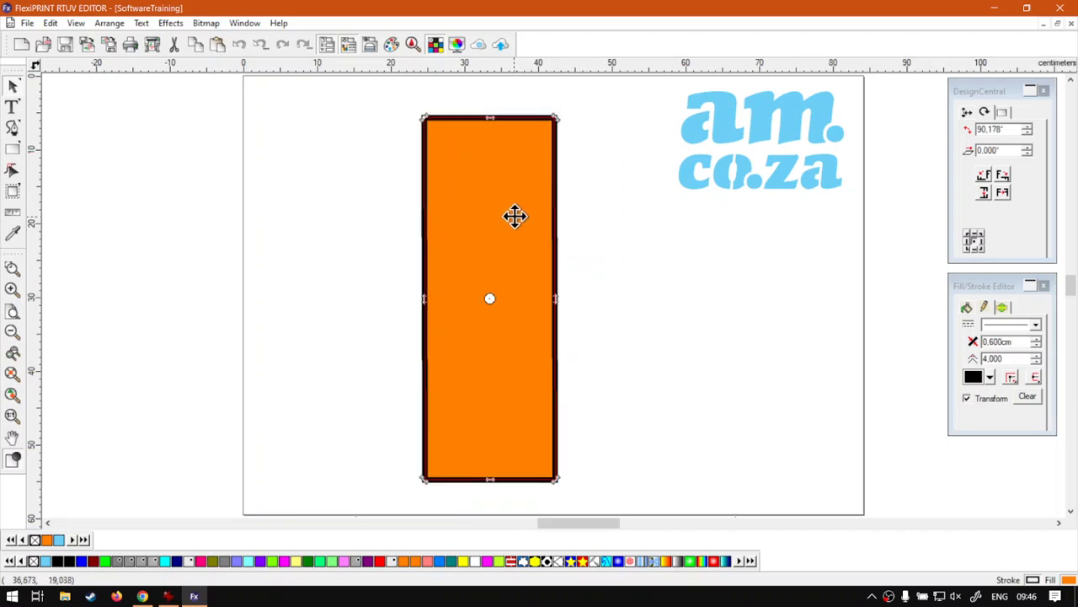
Swing the upright rectangle around its centre to a diagonal 135.178° tilt.
drag(555, 114, 401, 108)
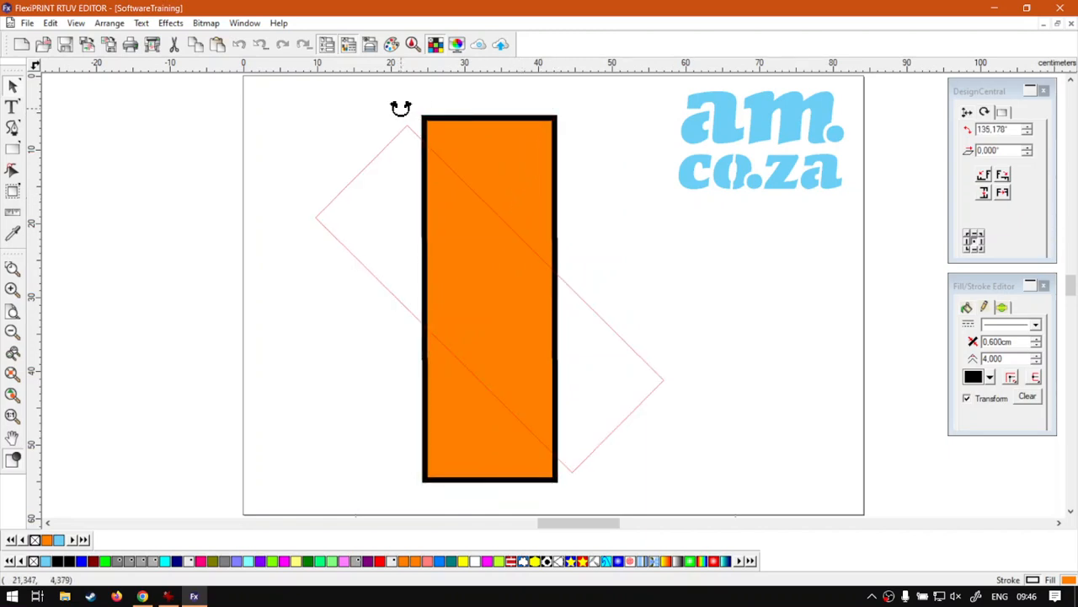
drag(374, 142, 346, 248)
mouse_move(361, 284)
mouse_down()
mouse_move(404, 351)
mouse_move(587, 390)
mouse_move(643, 303)
mouse_move(445, 118)
mouse_move(349, 127)
mouse_move(534, 144)
mouse_move(396, 129)
mouse_move(403, 139)
mouse_up()
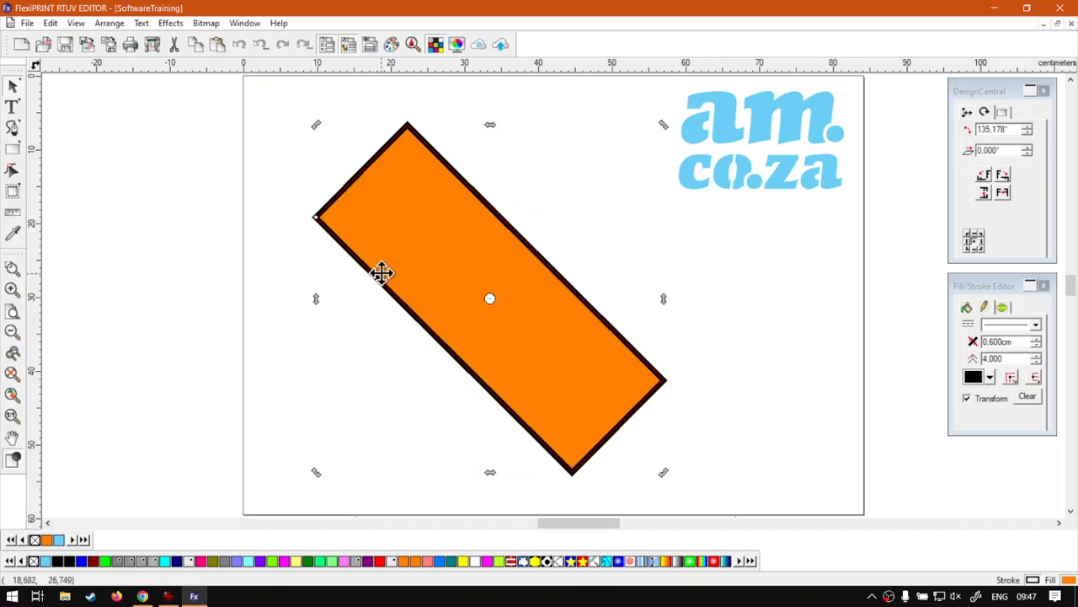
Move the rotation pivot to the left corner and swing the rectangle around it to 345.190°.
click(483, 306)
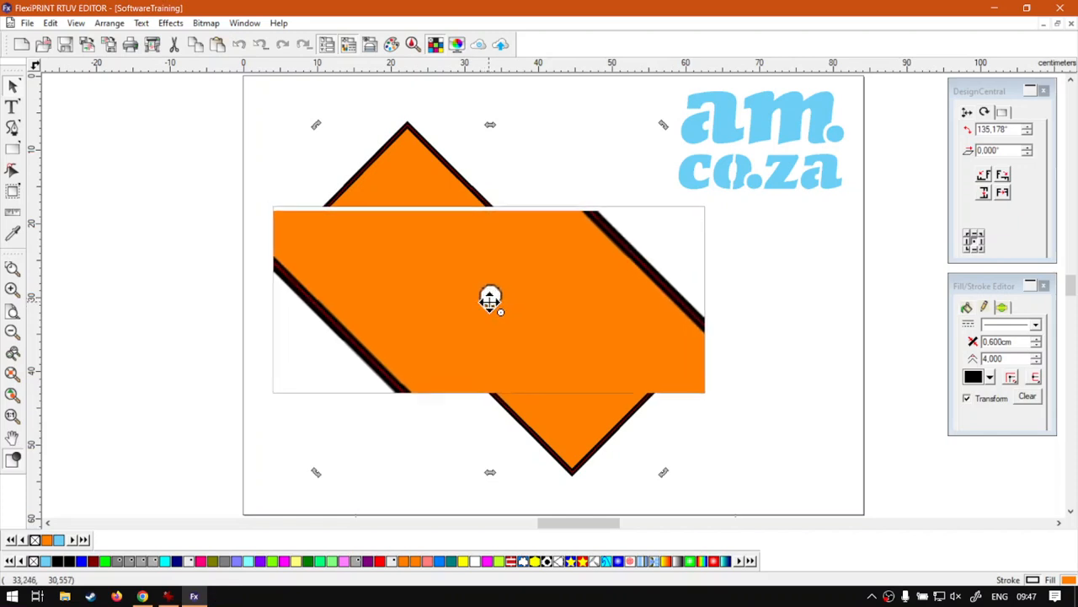
middle_click(489, 302)
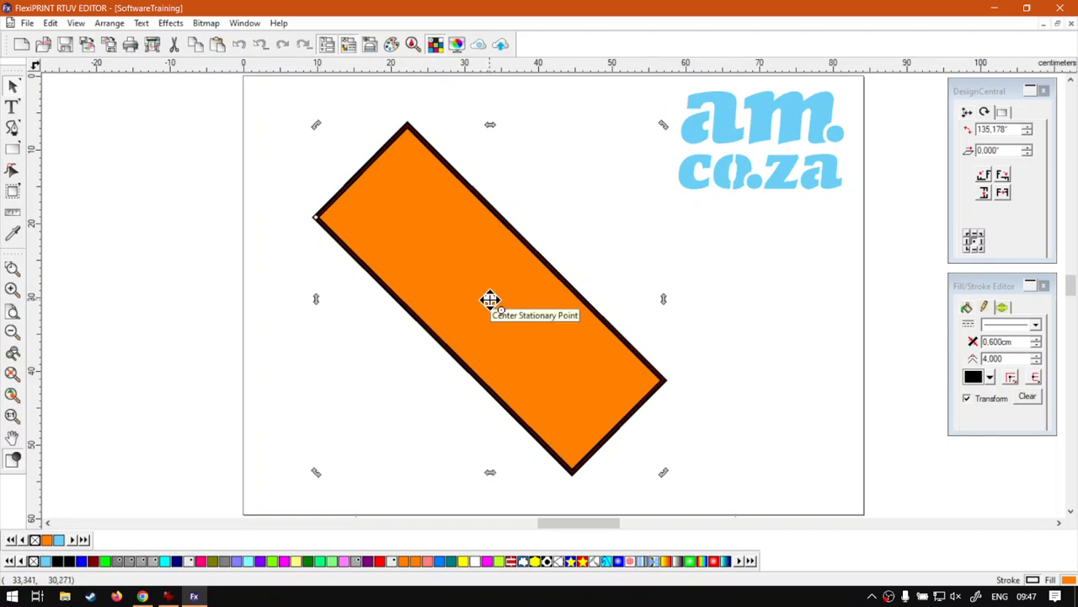
drag(490, 300, 325, 217)
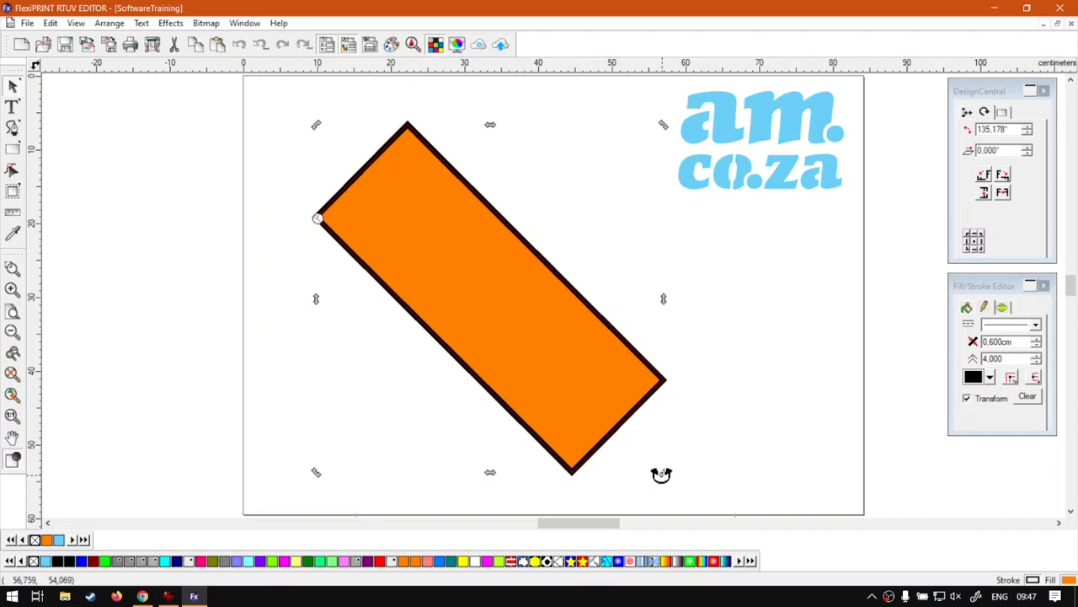
drag(662, 474, 192, 214)
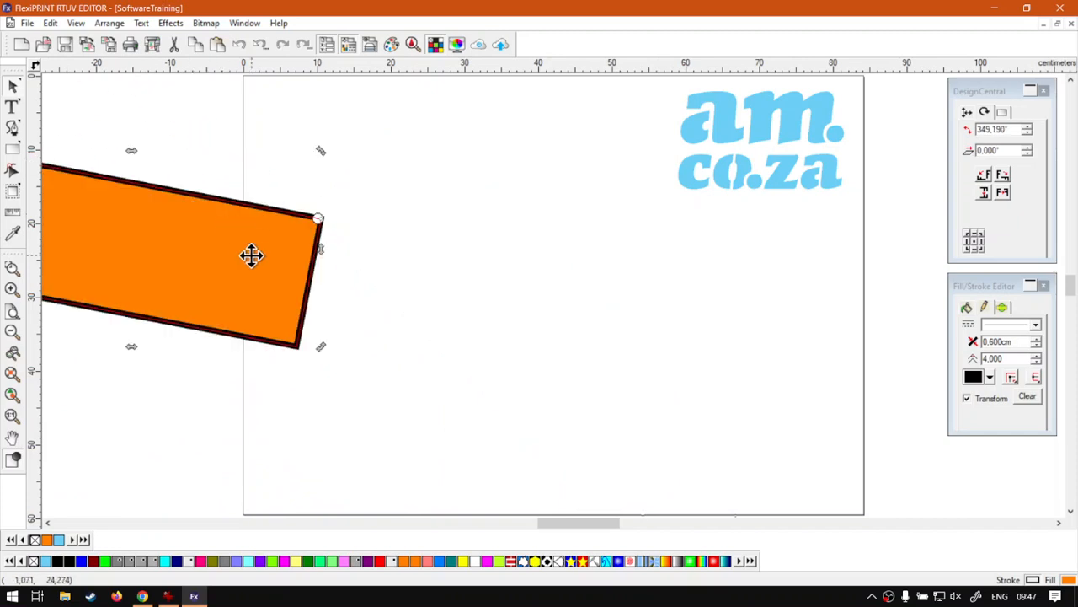
Rotate the rectangle to nearly level at 180.537° and move it back below the am.co.za logo.
drag(323, 344, 330, 212)
drag(505, 274, 590, 312)
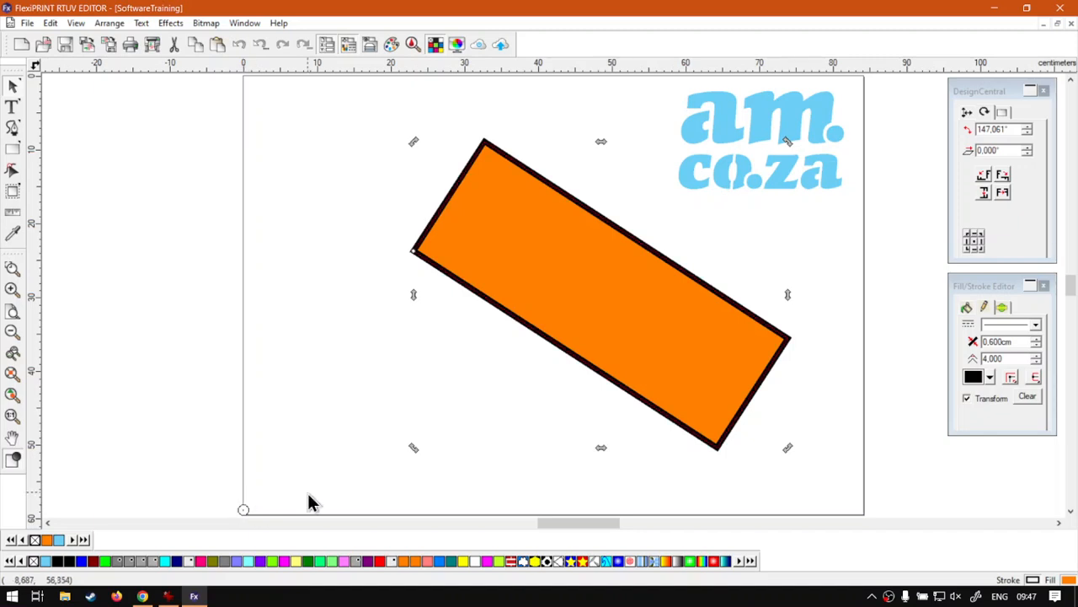
drag(786, 445, 561, 296)
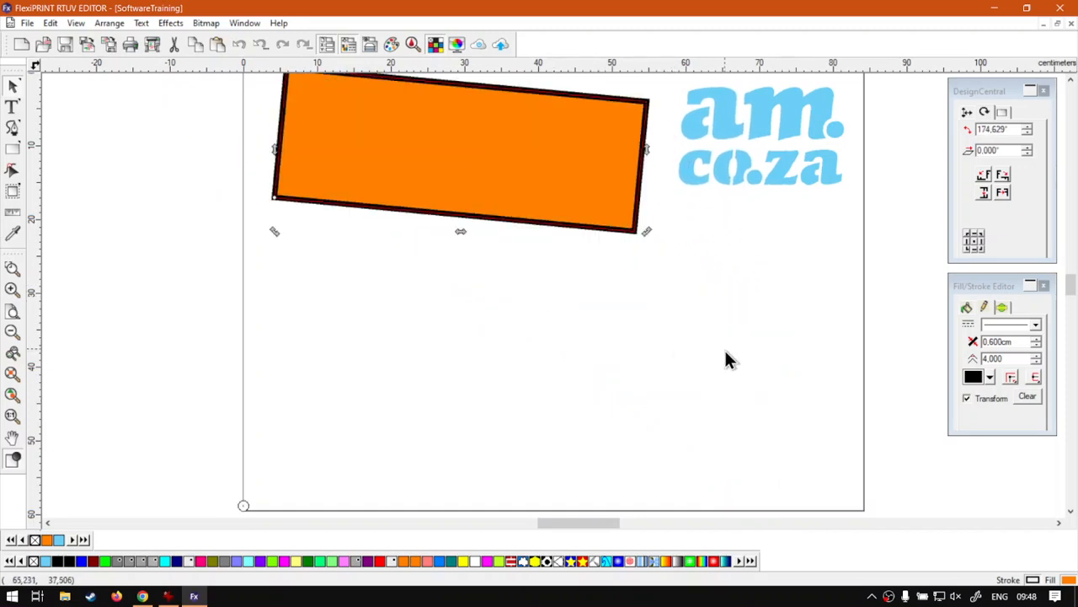
drag(570, 200, 559, 228)
click(559, 229)
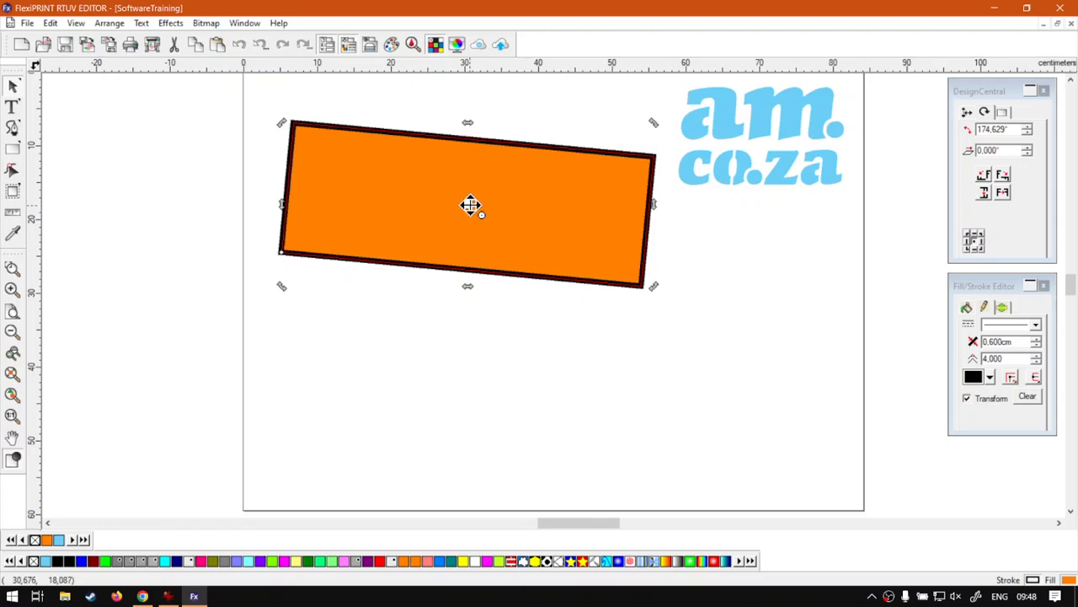
drag(548, 228, 602, 298)
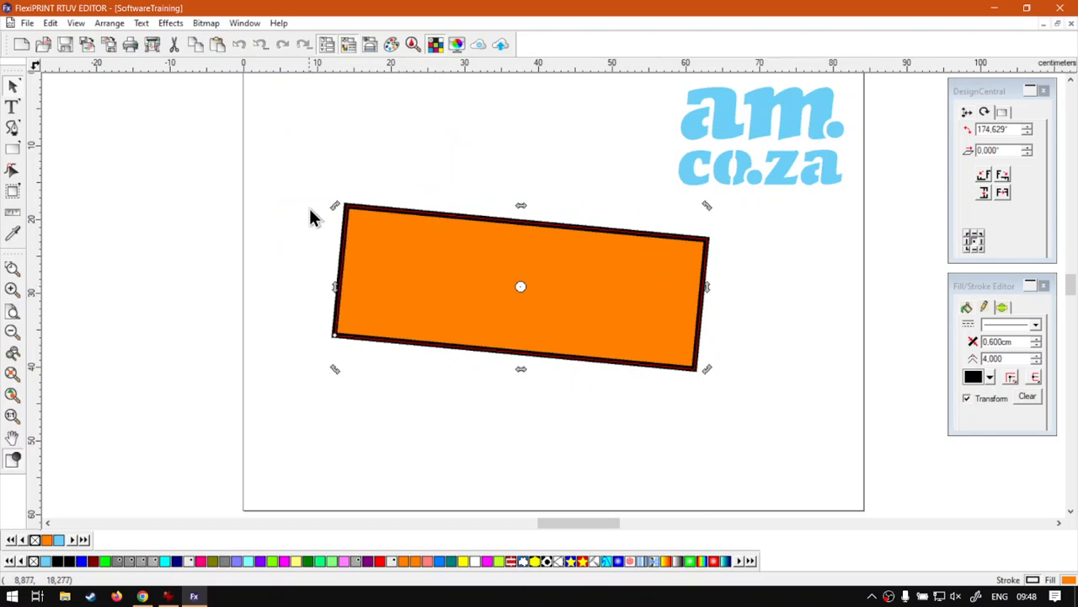
drag(331, 208, 344, 226)
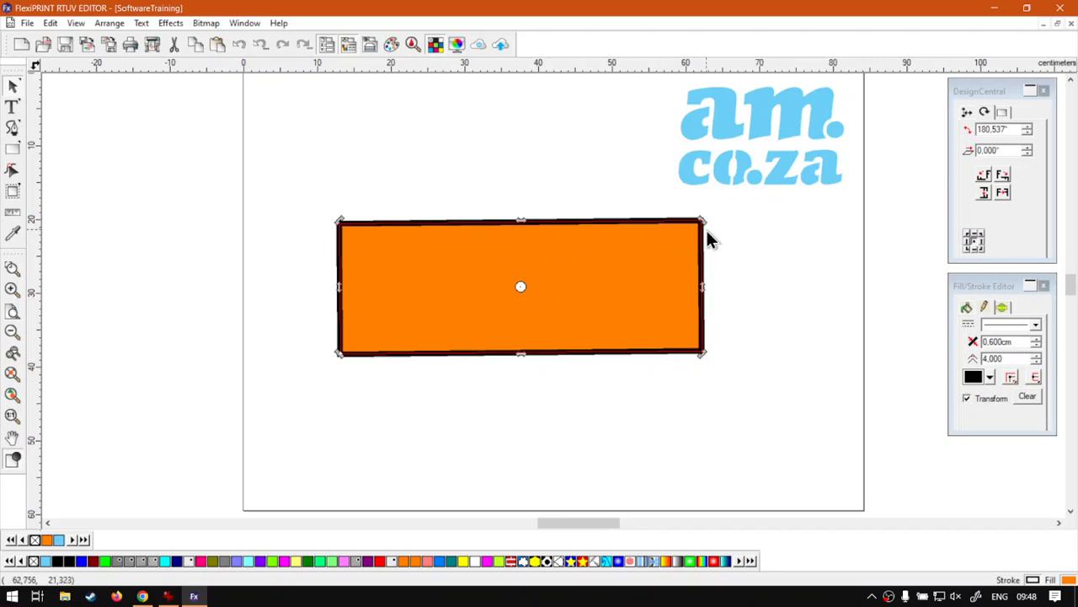
Tilt the rectangle to 179.081°, nudge it, and change the constrain angle preference to 15°.
drag(703, 220, 704, 225)
drag(624, 271, 628, 293)
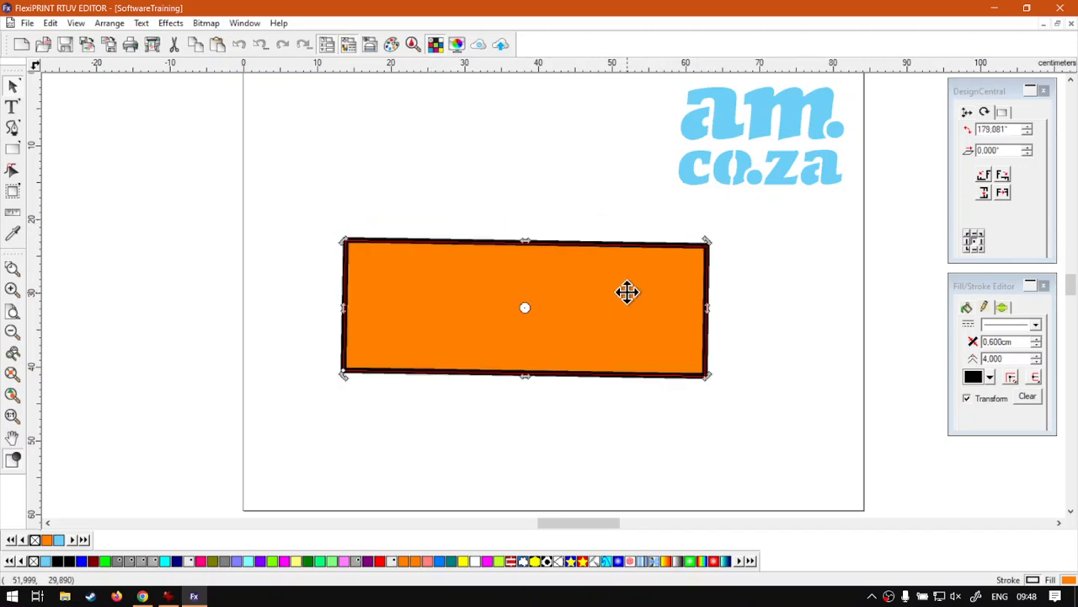
click(55, 25)
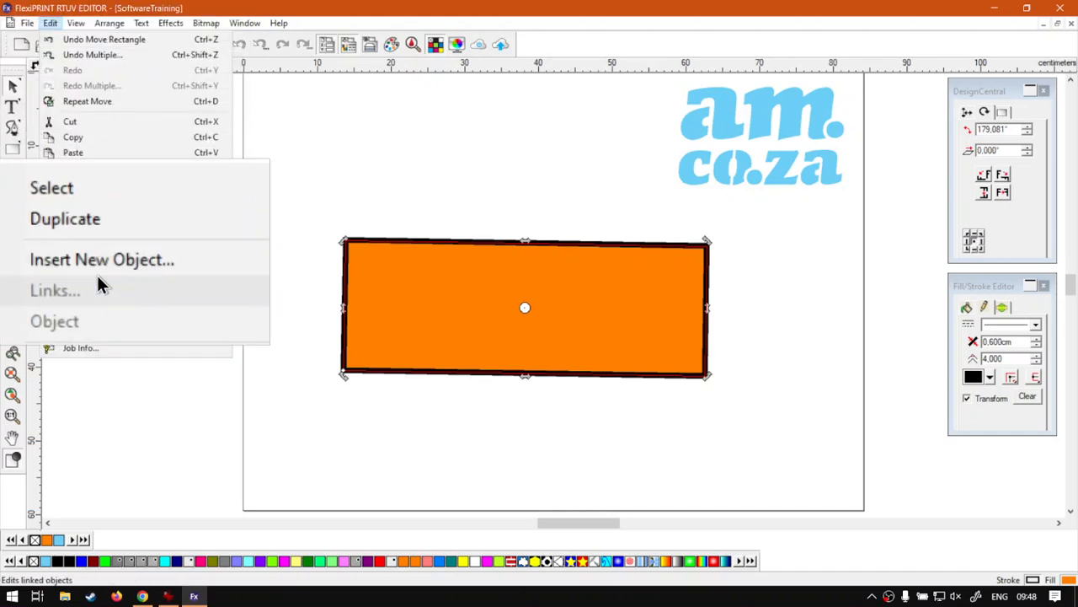
click(112, 319)
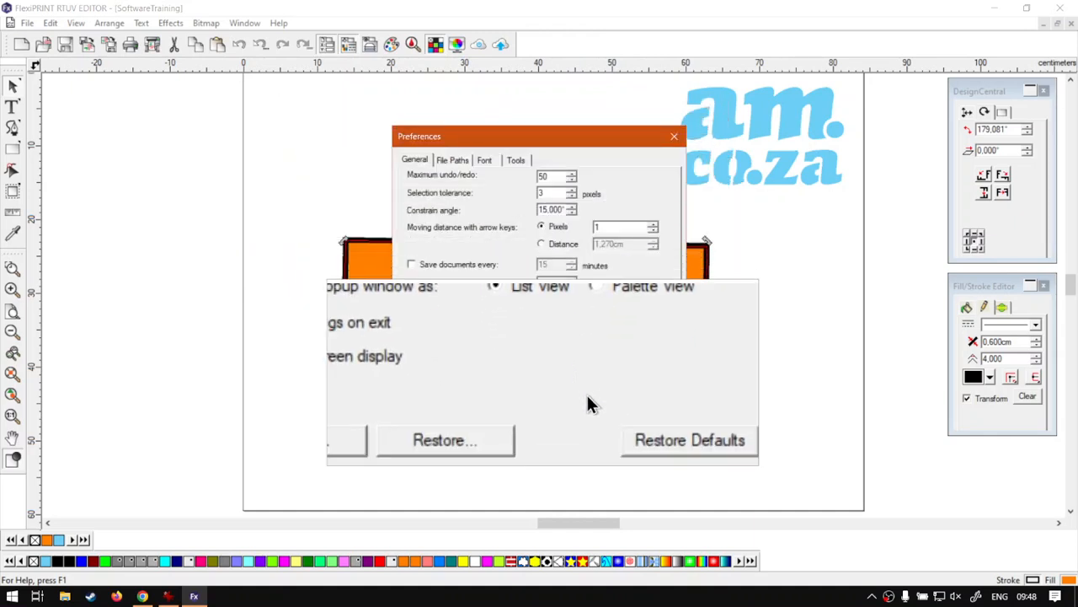
click(607, 447)
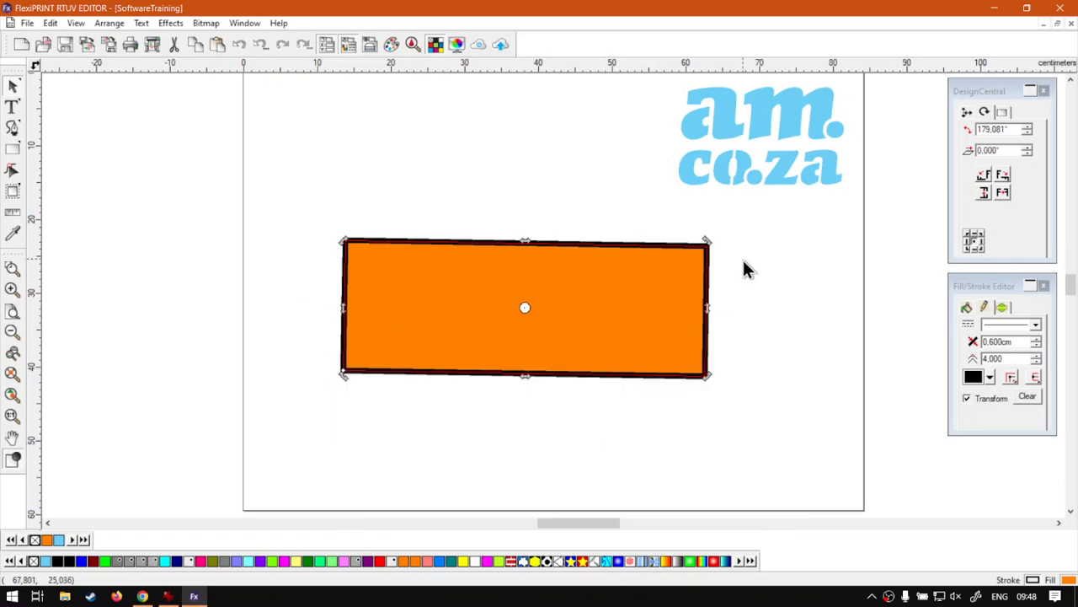
Swing the rectangle around its centre to a diagonal tilt of 329.081°.
drag(710, 239, 333, 219)
drag(334, 284, 253, 235)
Set the General preferences' constrain angle back to 45°.
click(50, 23)
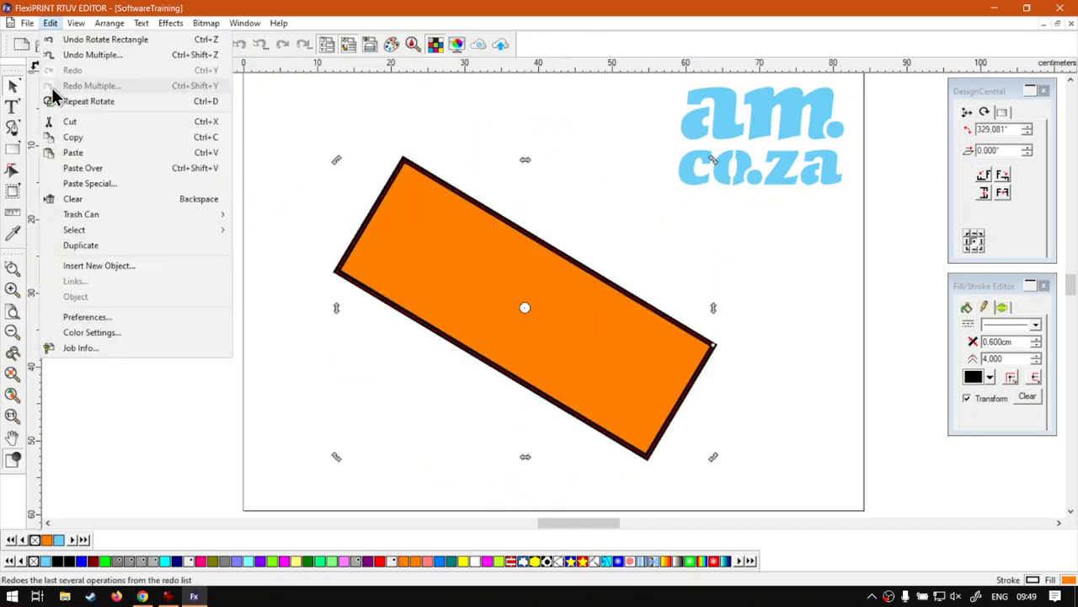
click(96, 320)
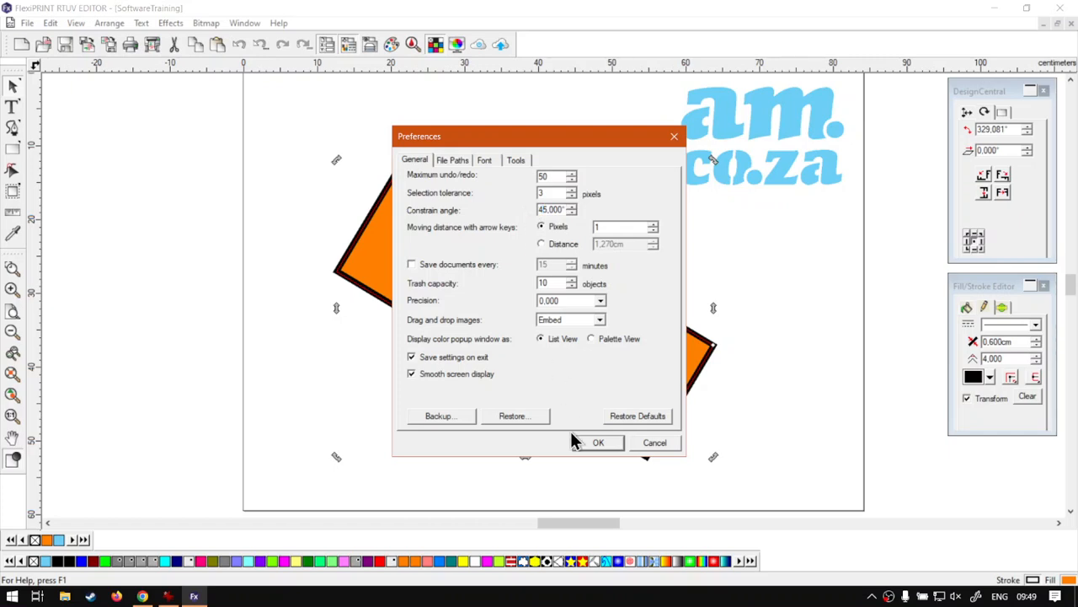
click(598, 445)
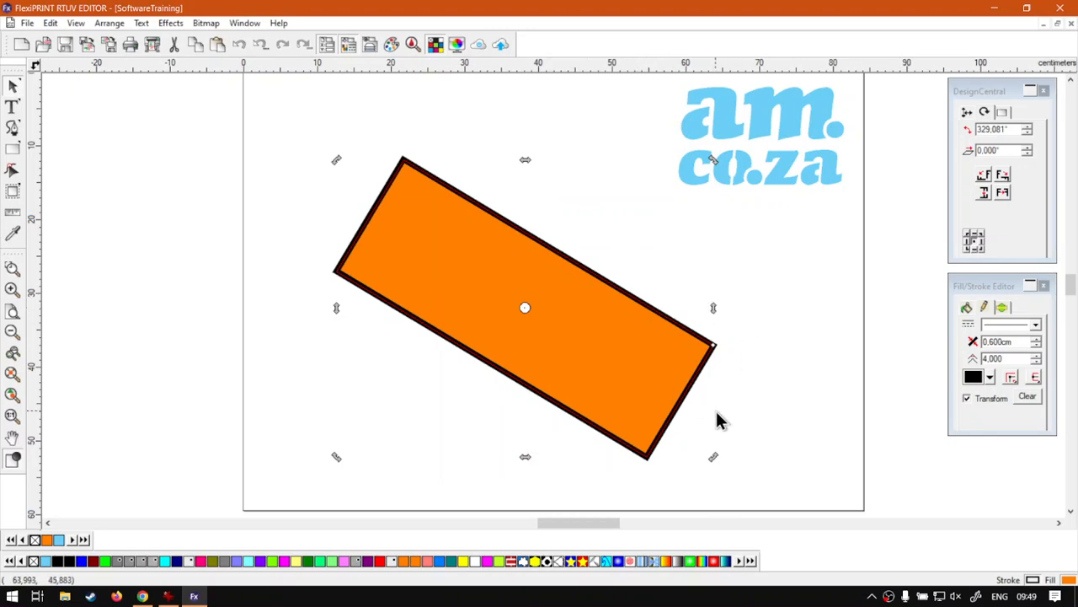
Rotate the rectangle back to just off level at 0.367°.
drag(712, 453, 765, 341)
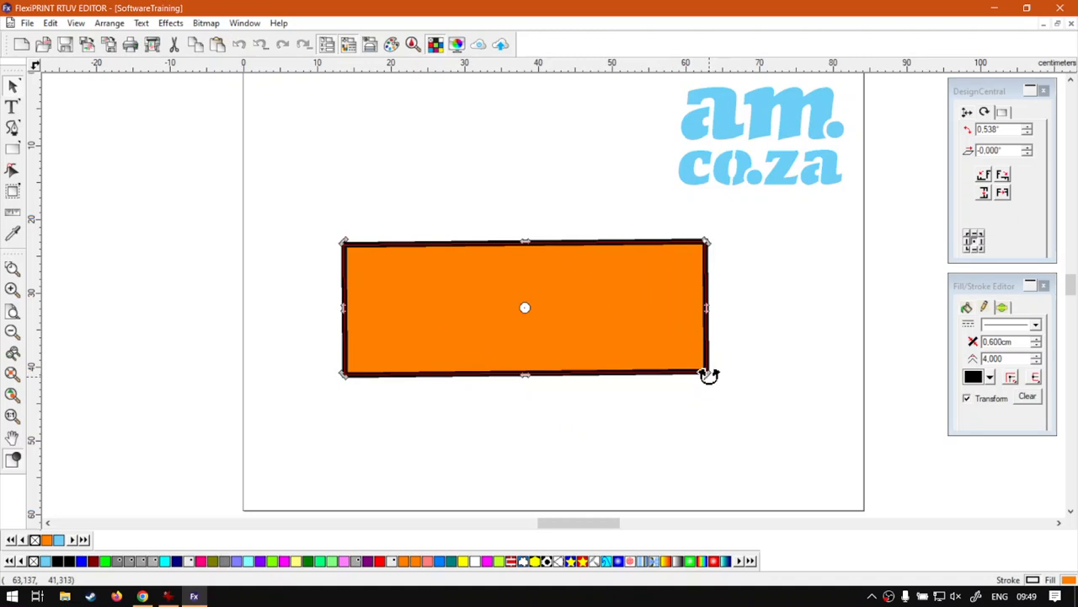
drag(708, 376, 718, 381)
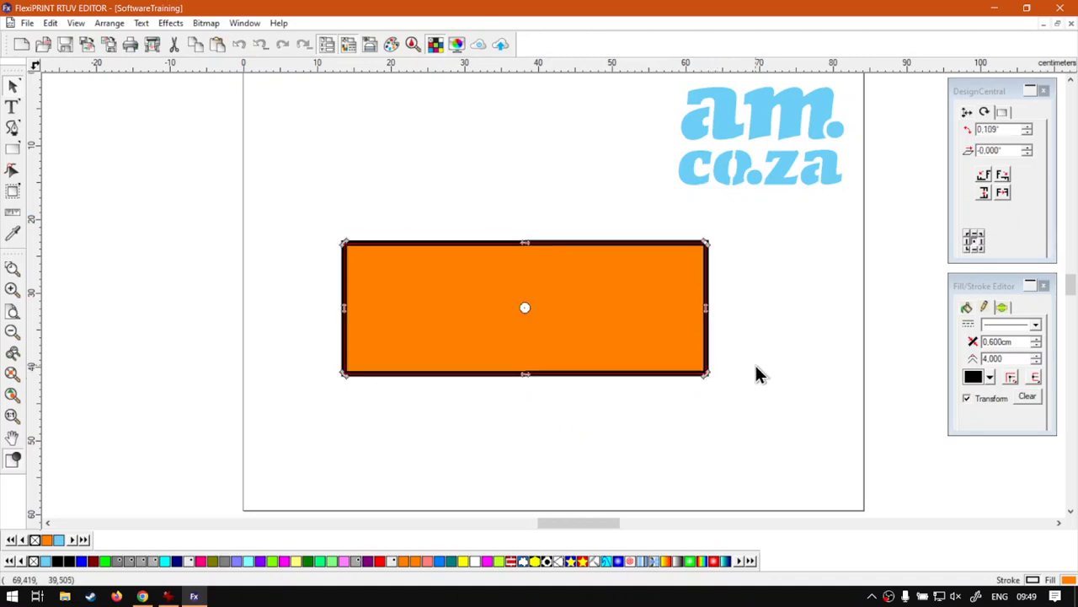
drag(707, 375, 712, 377)
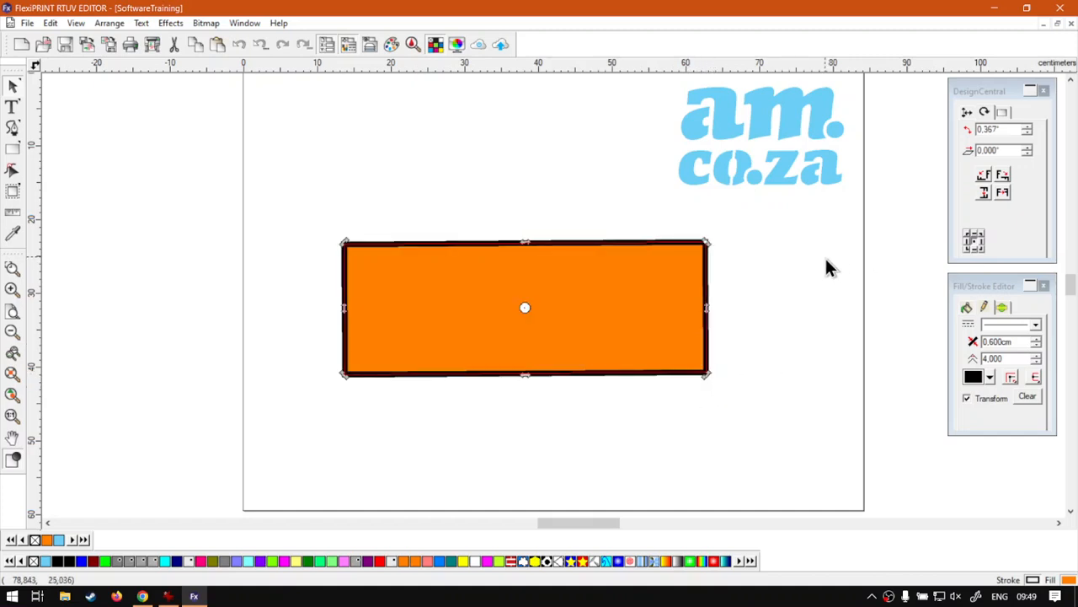
click(980, 95)
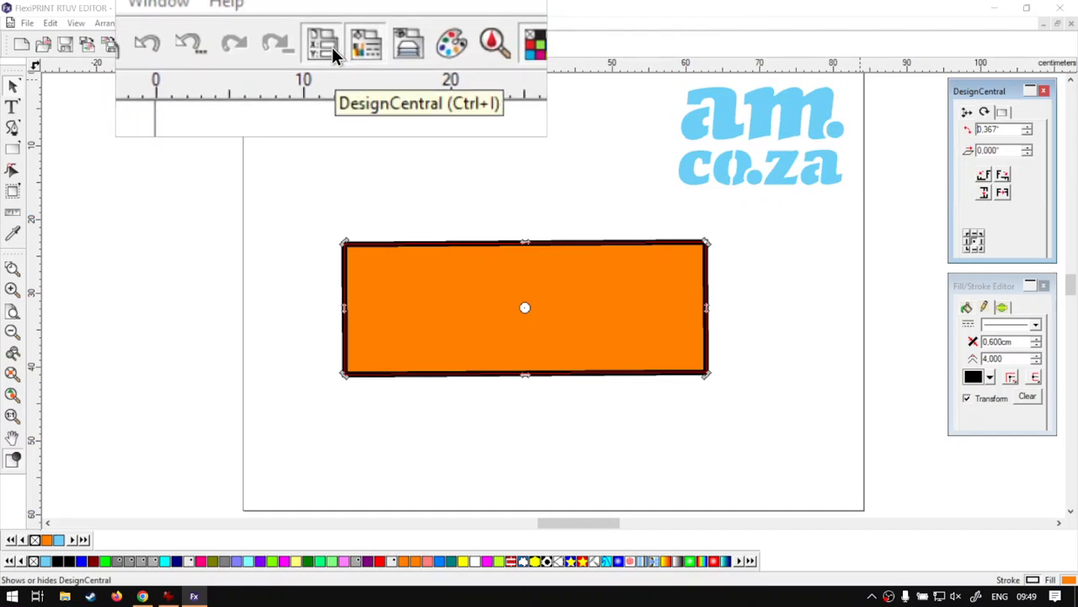
click(332, 47)
click(332, 47)
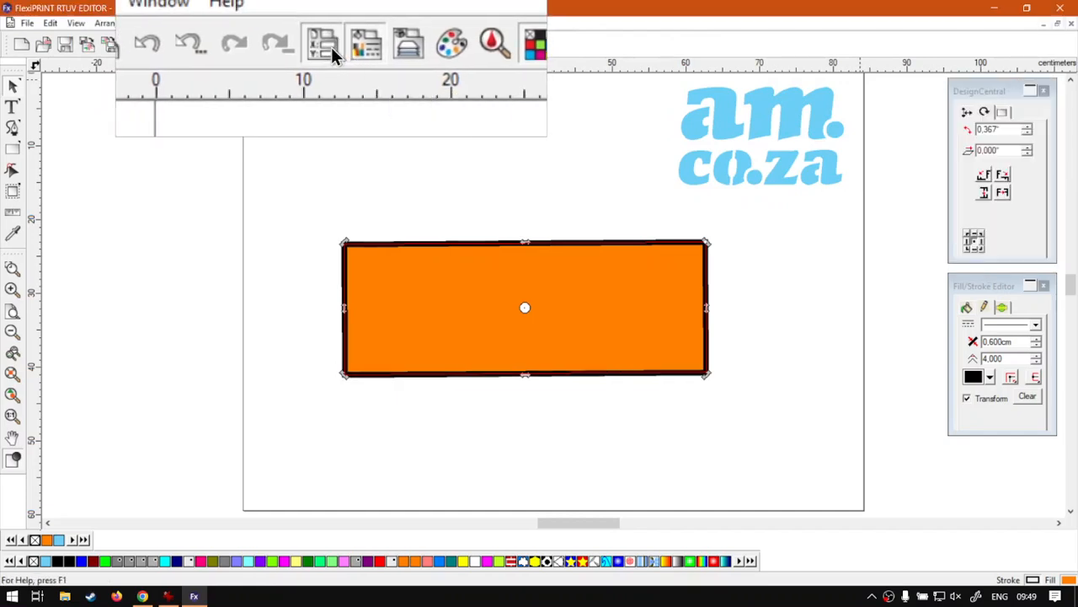
click(967, 113)
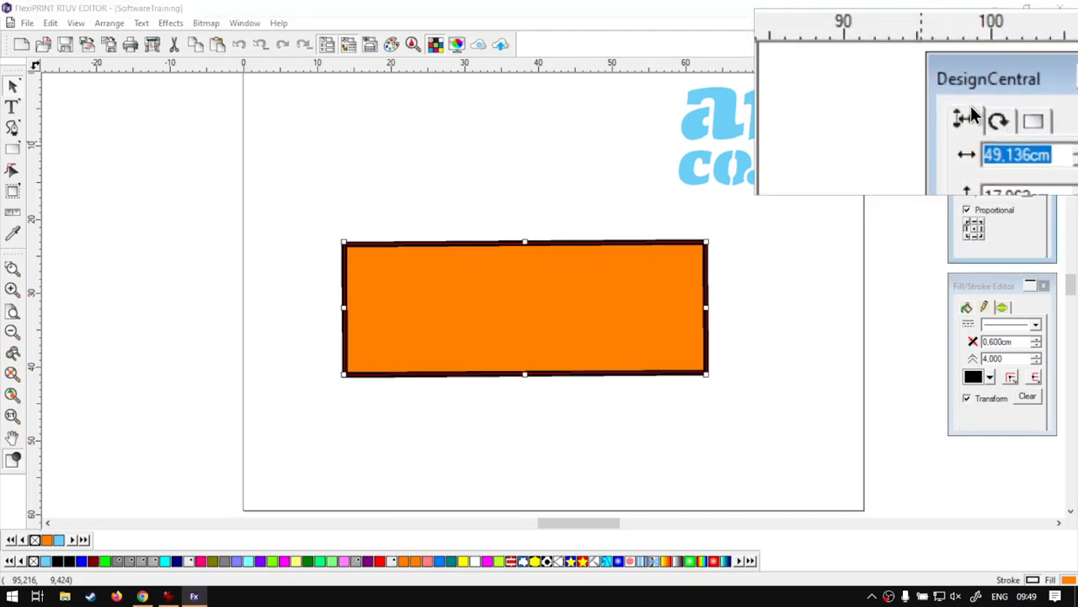
click(986, 114)
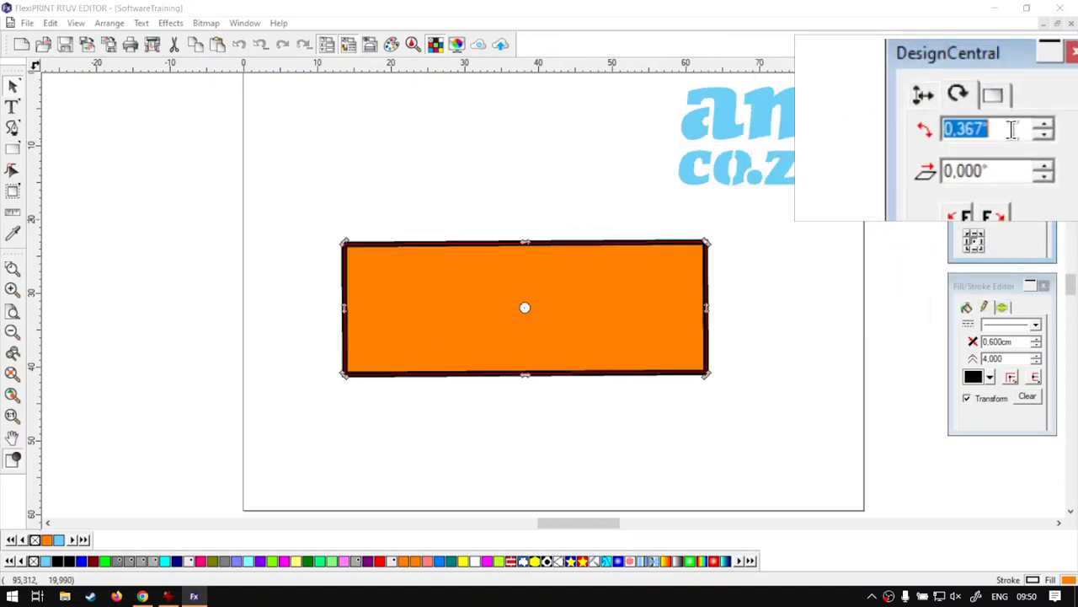
Set the DesignCentral rotation angle to 0, and again to 0 after a test tilt.
text(0)
key(Return)
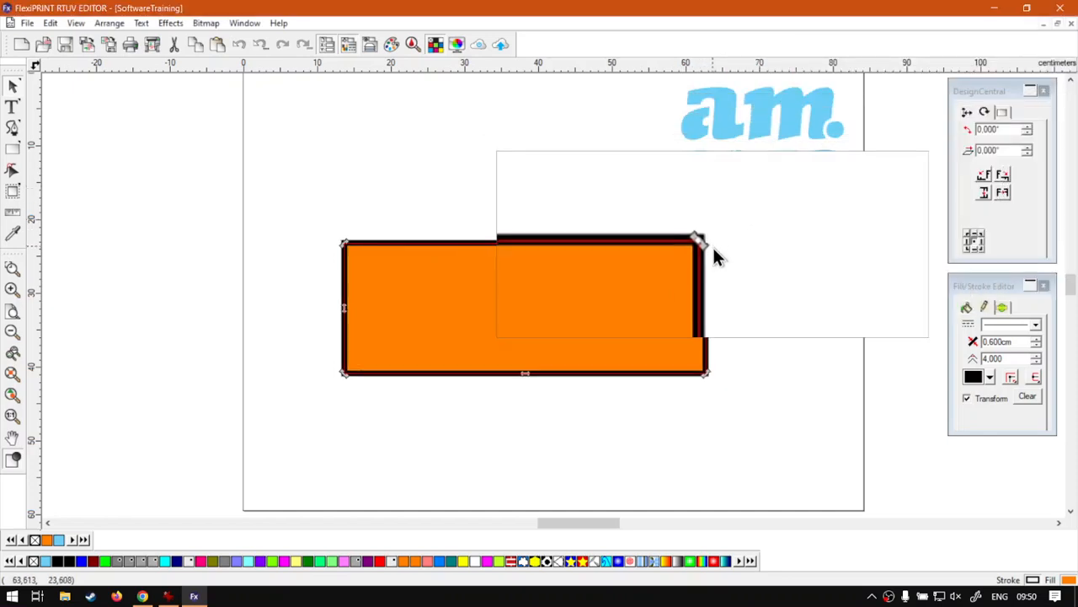
drag(708, 242, 713, 214)
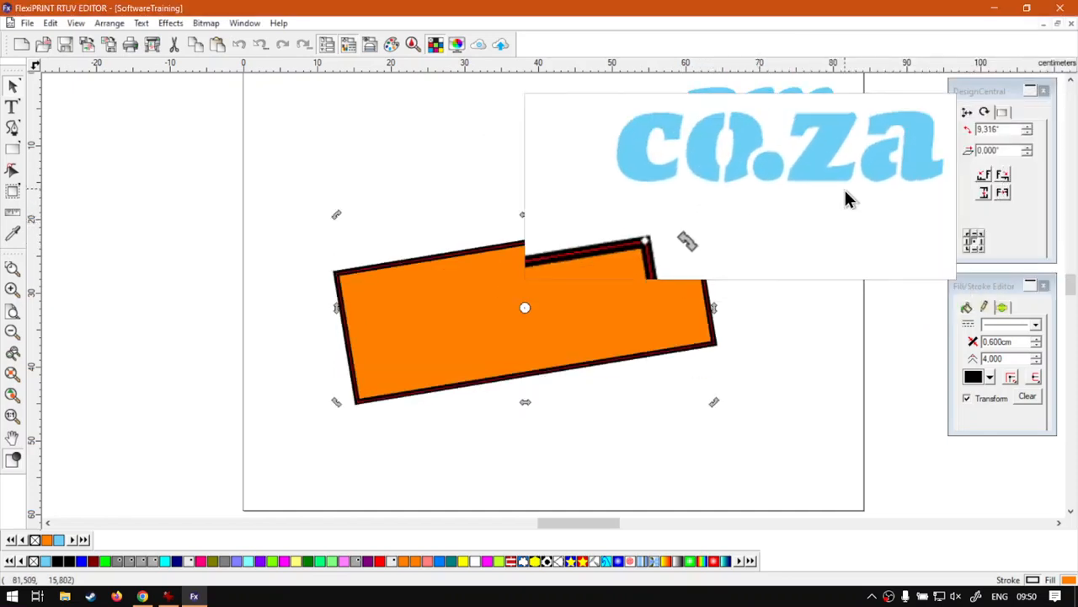
double_click(1009, 132)
text(0)
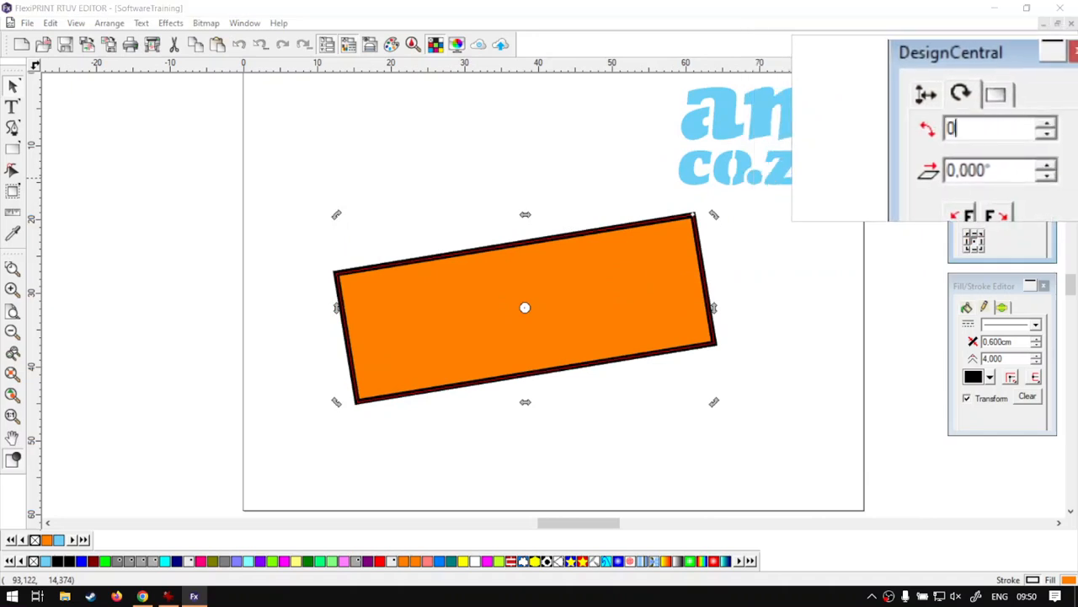
key(Return)
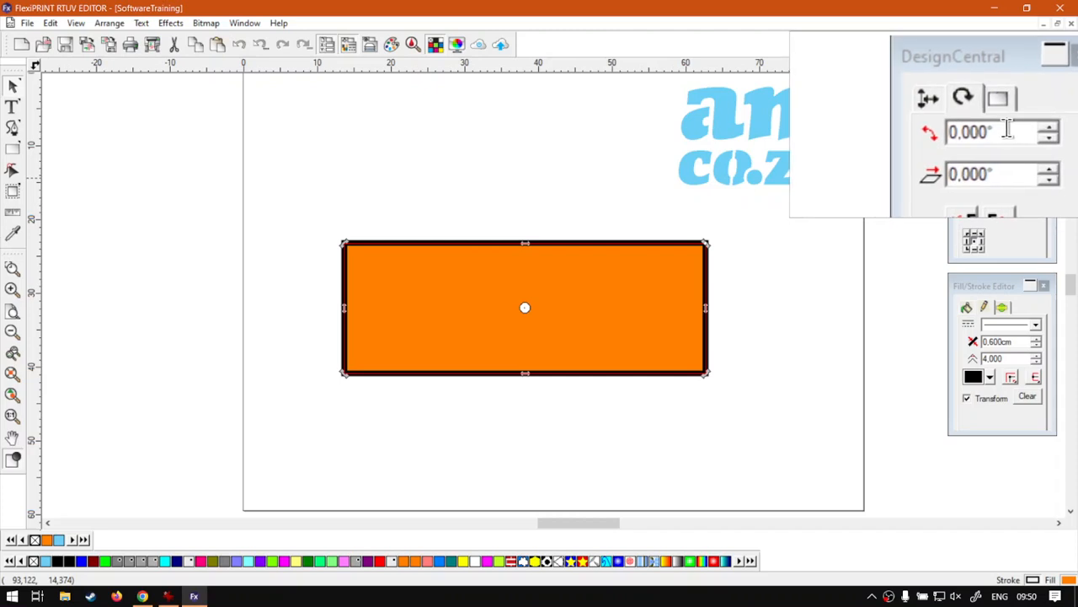
double_click(982, 130)
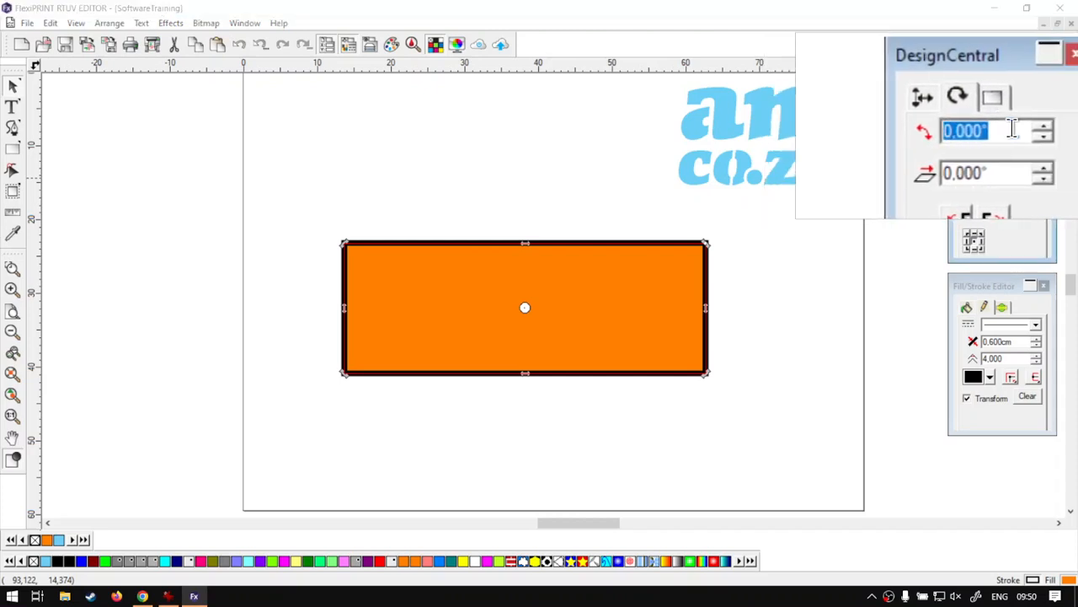
Enter 34,5 as the DesignCentral rotation angle, fixing a typo, and apply it.
text(34)
text(,5)
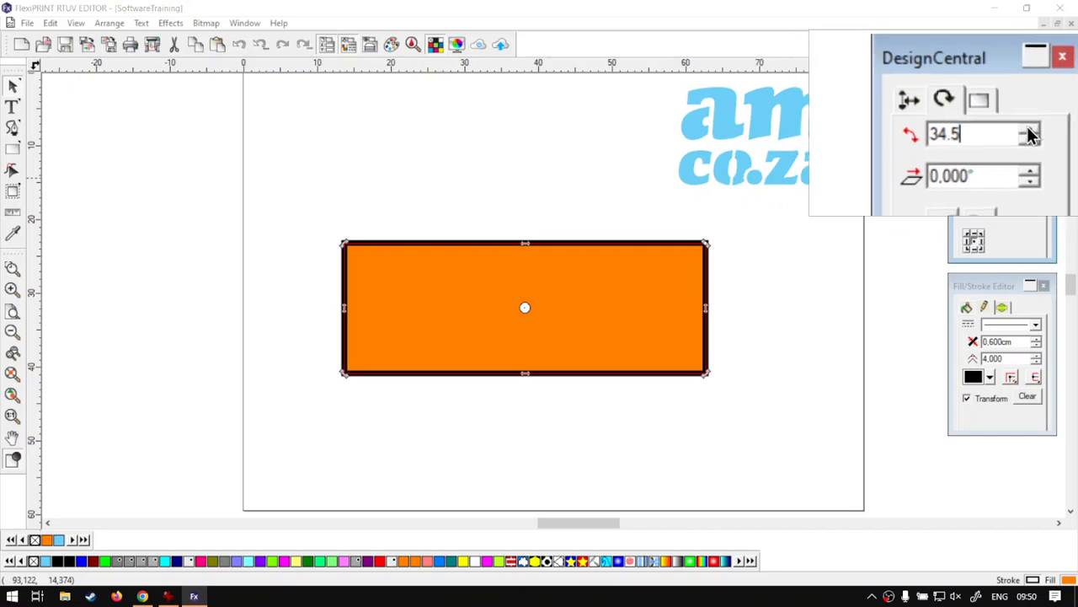
key(BackSpace)
key(BackSpace)
text(,)
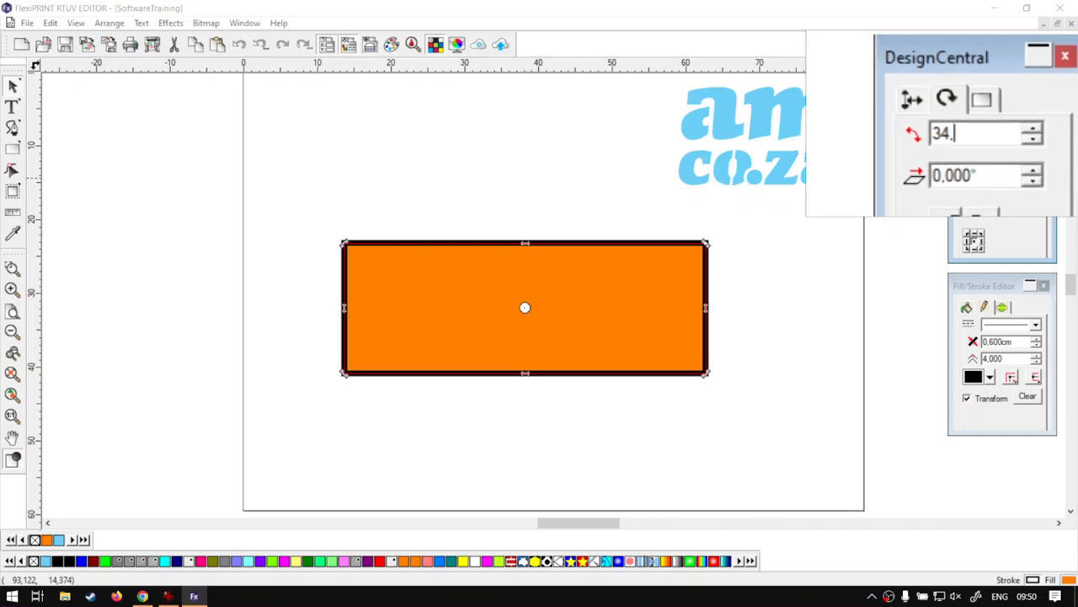
text(5)
key(Return)
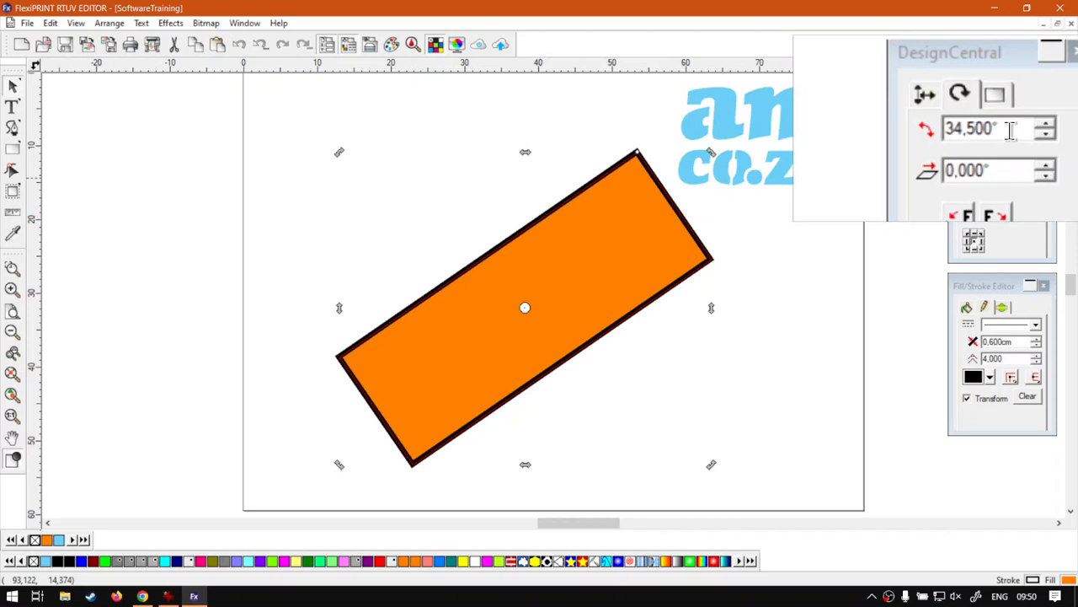
With the pivot at the centre, change the angle from 34.5° to 0° to level the rectangle.
click(968, 230)
click(975, 243)
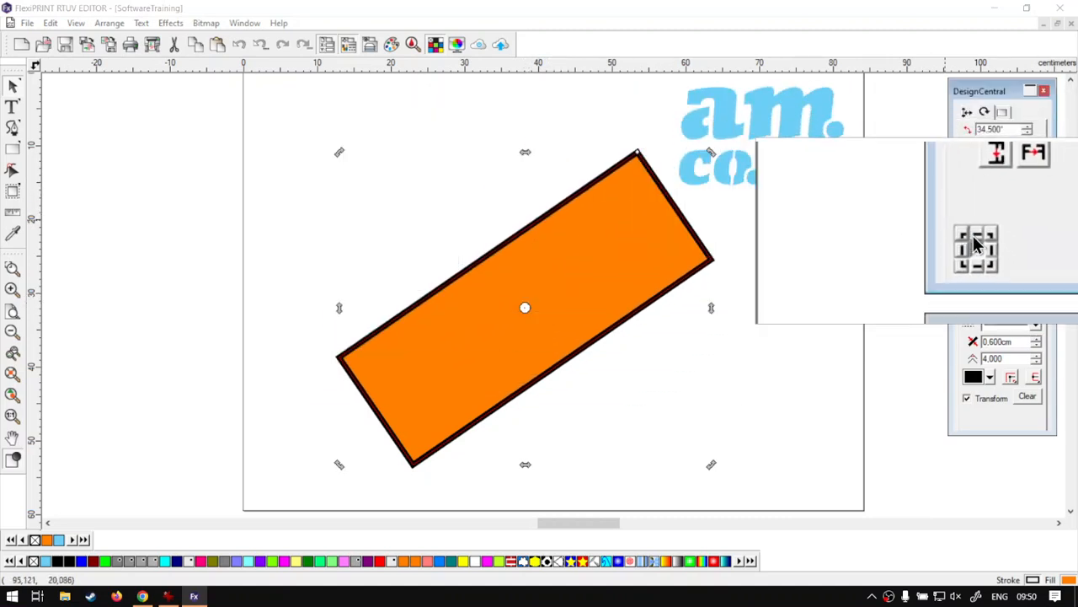
drag(1007, 127, 972, 127)
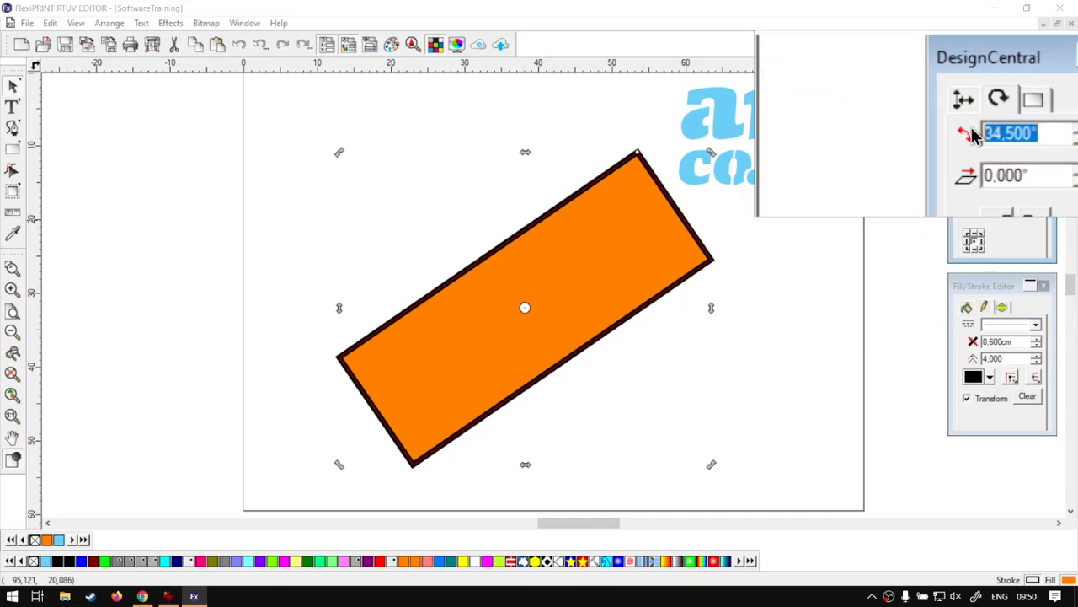
text(0)
key(Return)
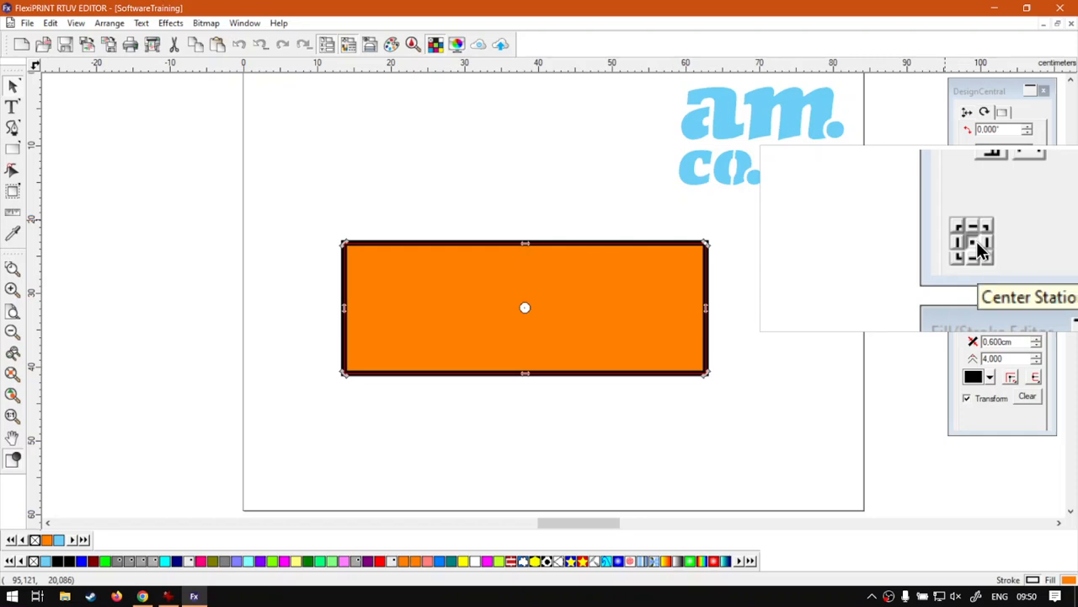
Cycle the rotation pivot through top-left and bottom-right, ending back at the centre.
click(966, 233)
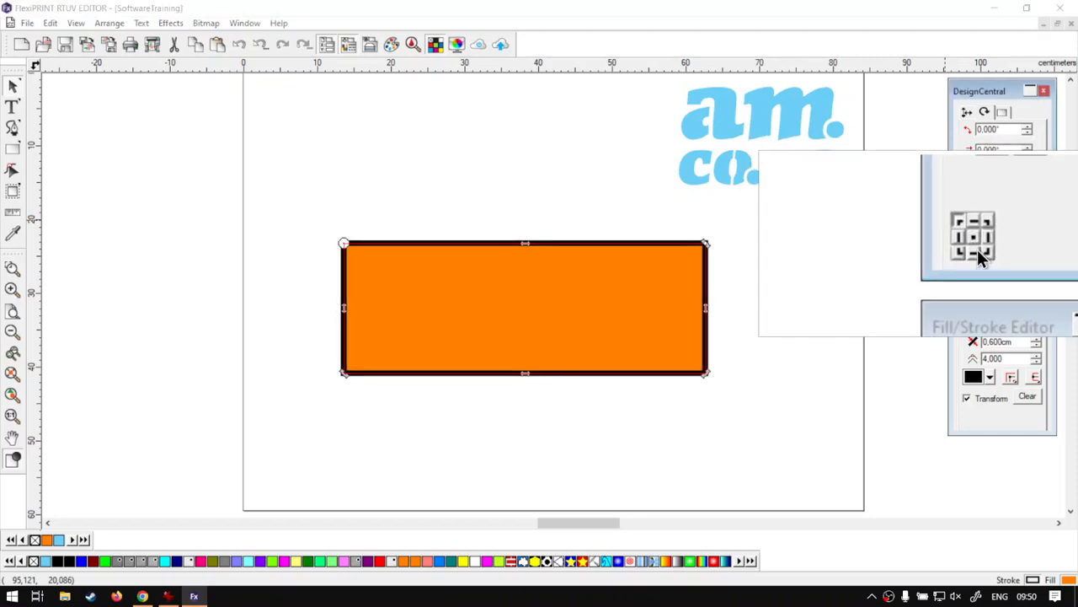
click(982, 248)
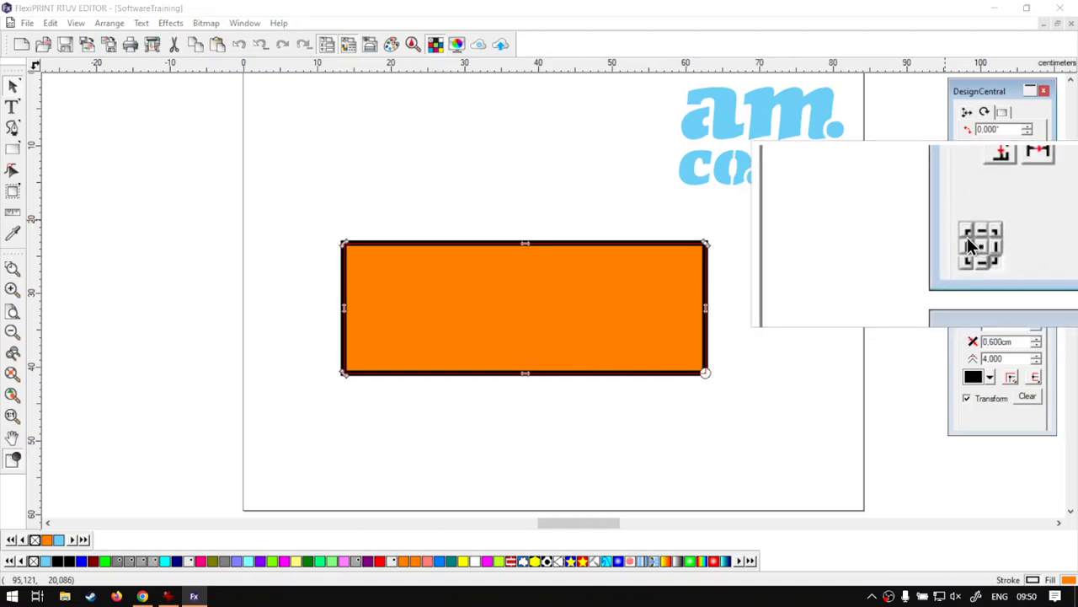
click(971, 241)
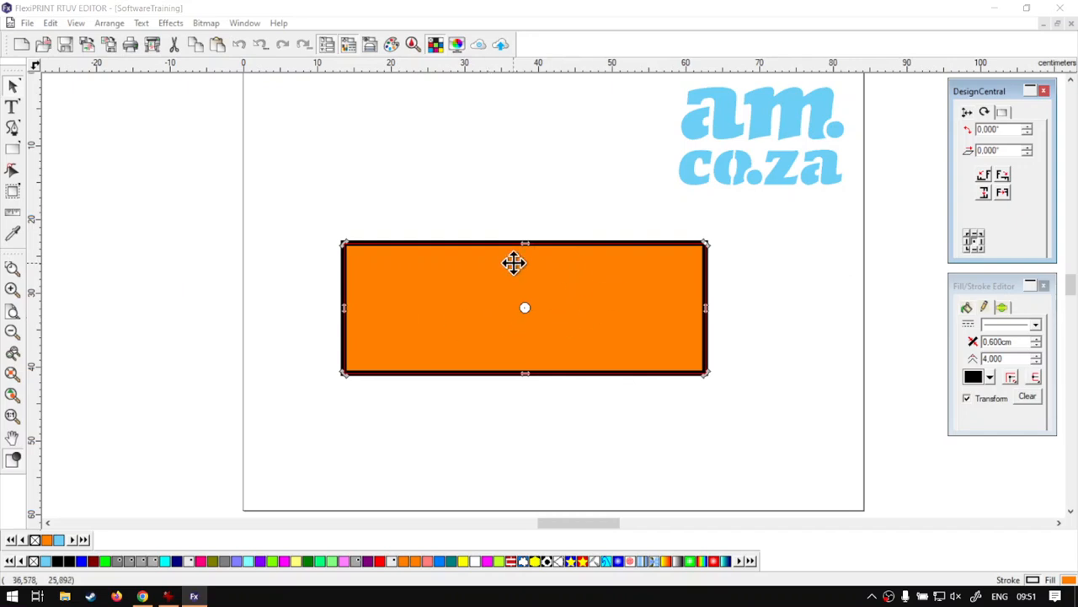
click(457, 184)
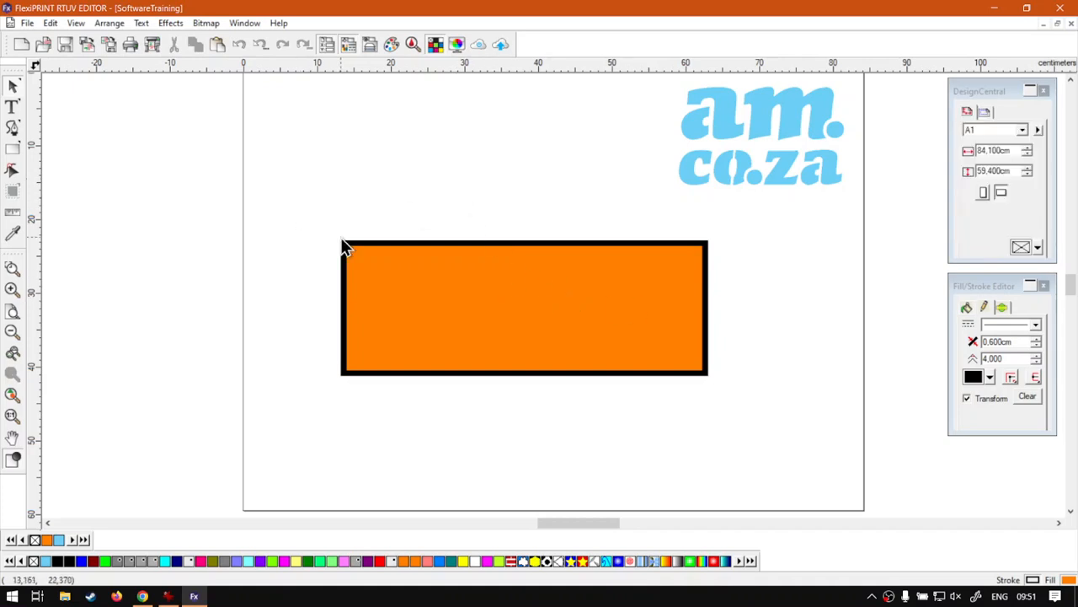
click(570, 316)
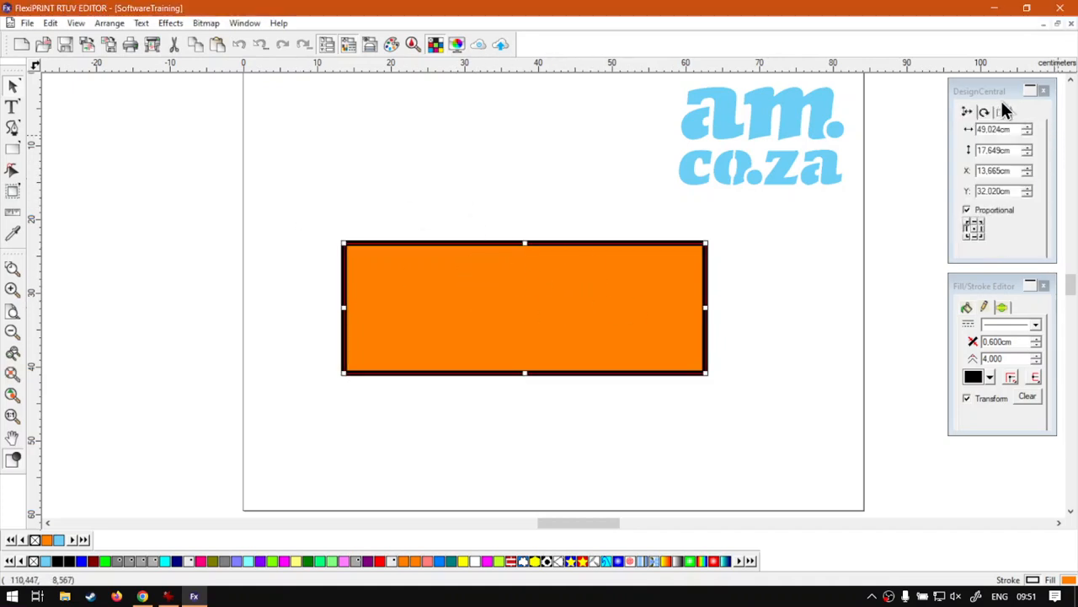
click(967, 106)
click(500, 271)
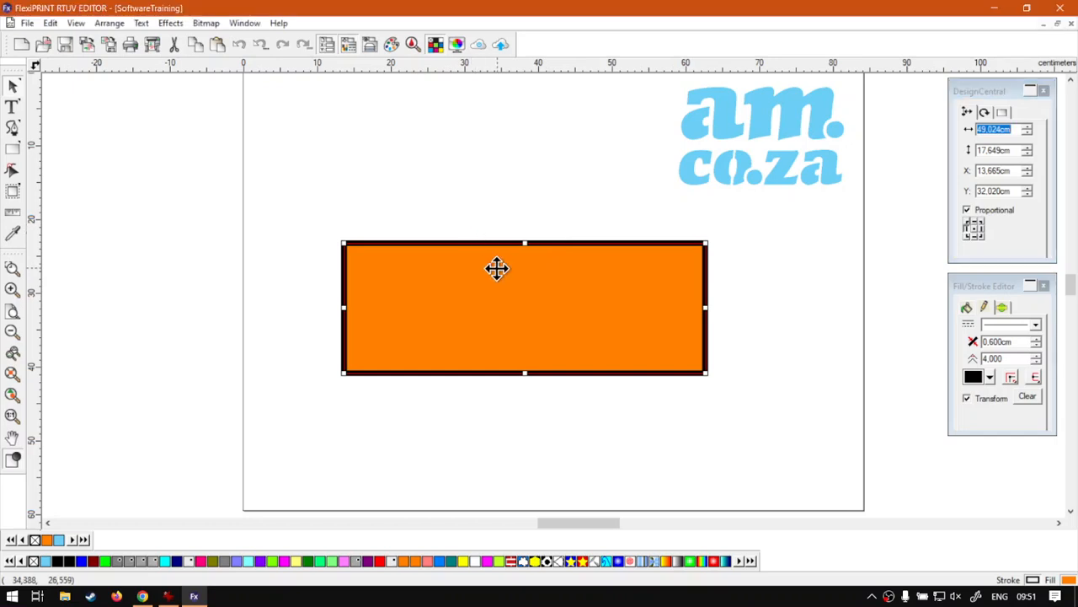
click(475, 282)
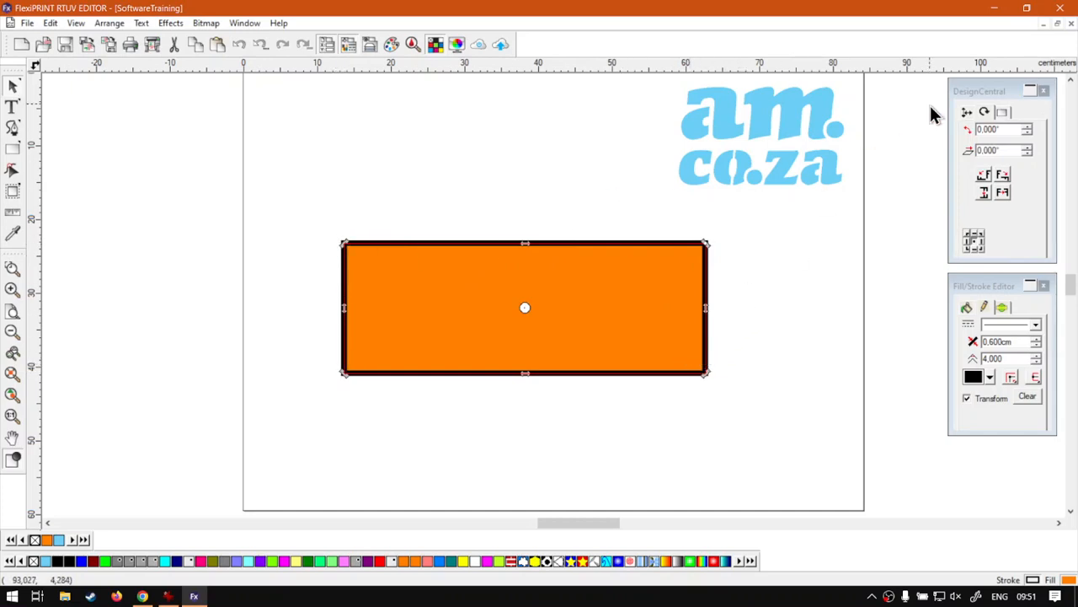
click(981, 93)
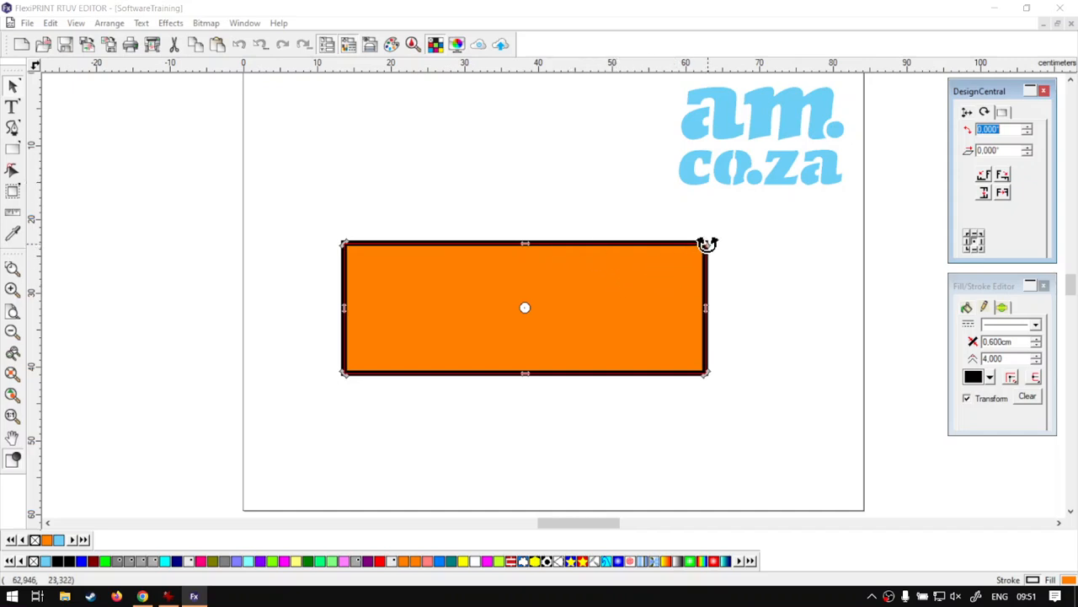
Turn the rectangle vertical, nudge it up-left into place, then bring up softwaretraining.co.za in Chrome.
drag(706, 244, 447, 128)
click(387, 291)
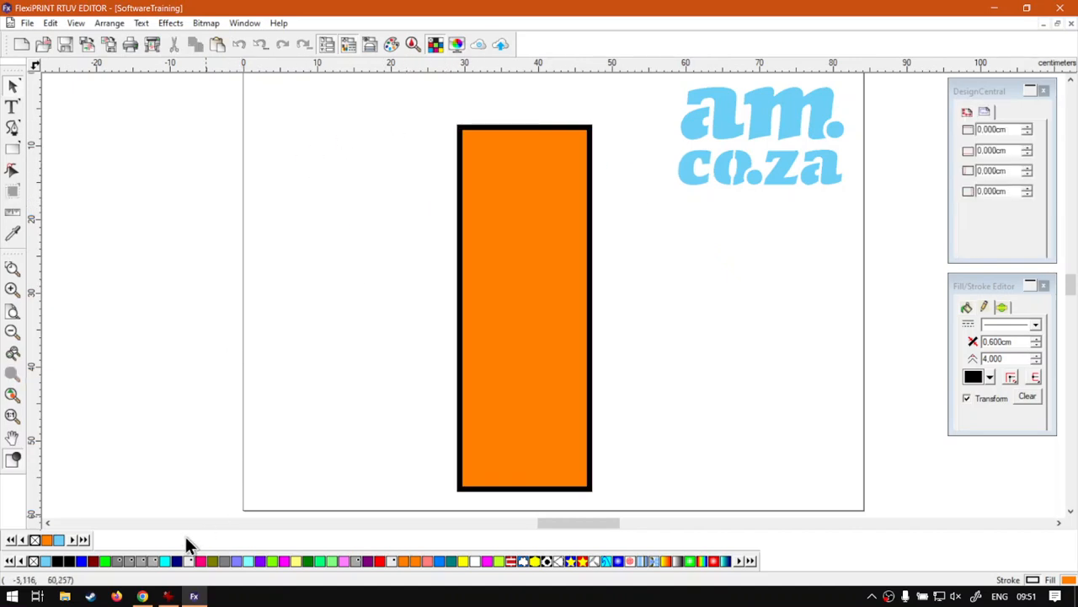
drag(529, 421, 510, 395)
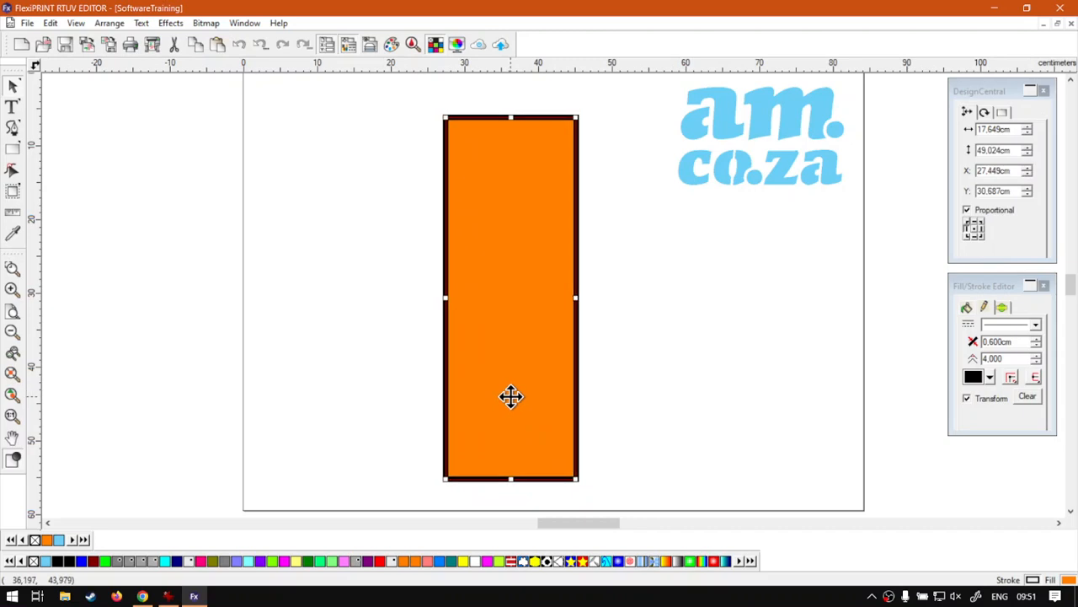
click(387, 397)
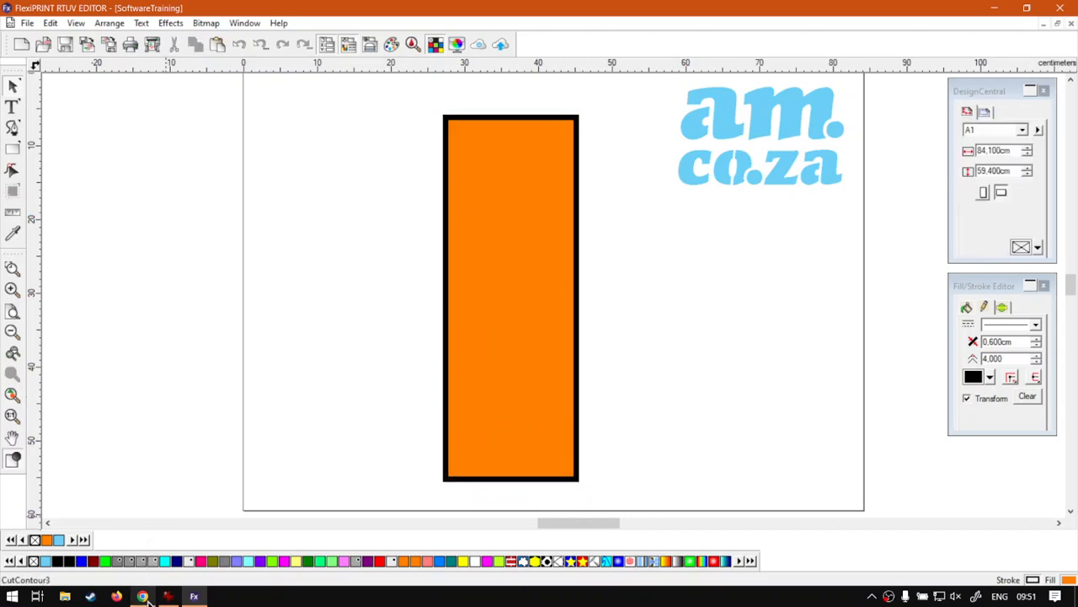
click(144, 596)
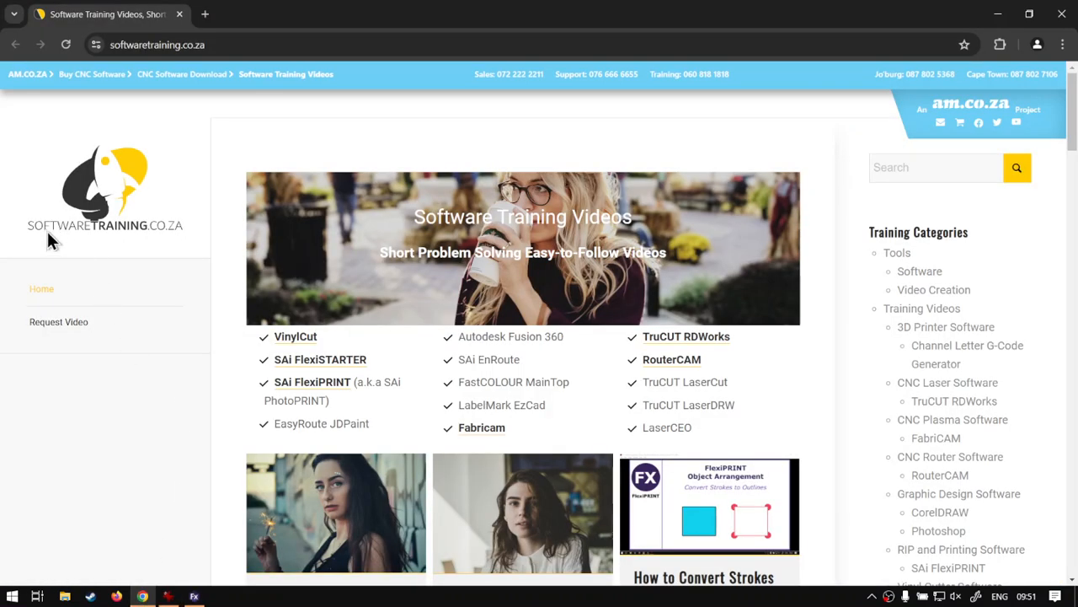